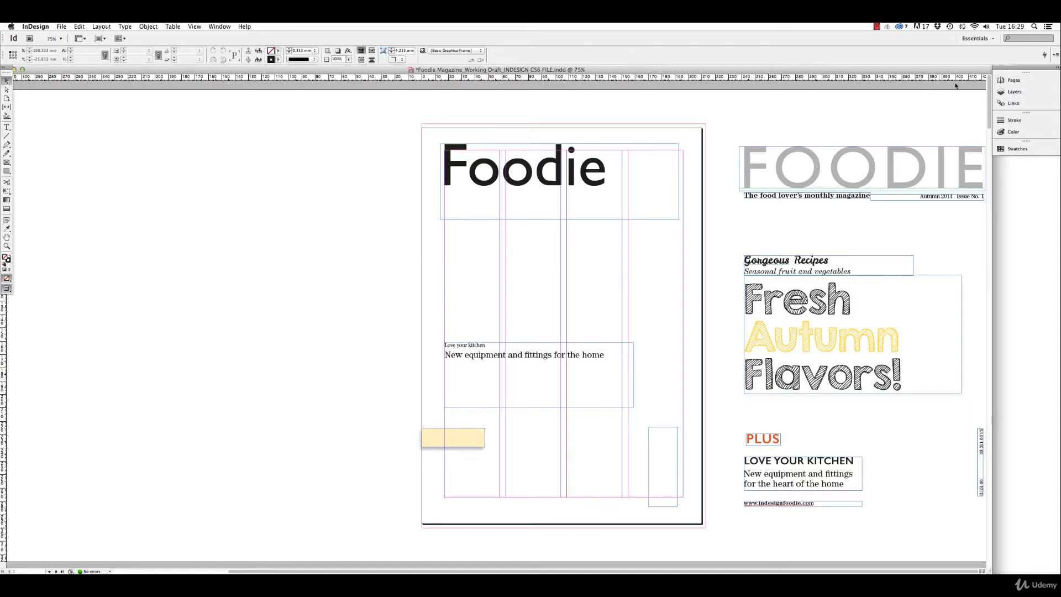
# - Show a taller list of the document's page thumbnails, display page 1, and float the toolbox beside the cover
pyautogui.click(1028, 85)
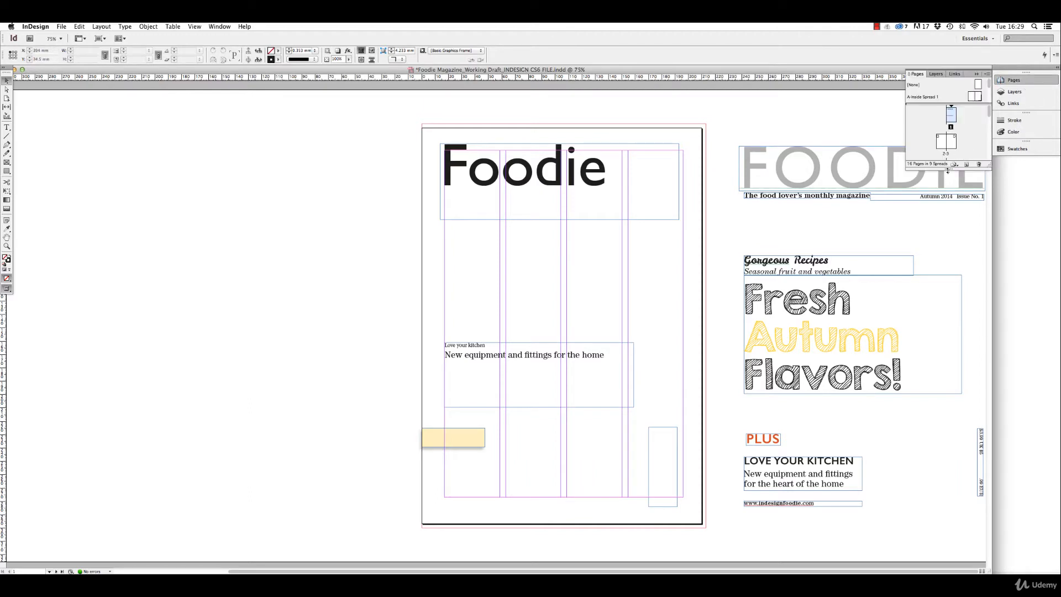
pyautogui.moveTo(946, 174); pyautogui.dragTo(944, 304)
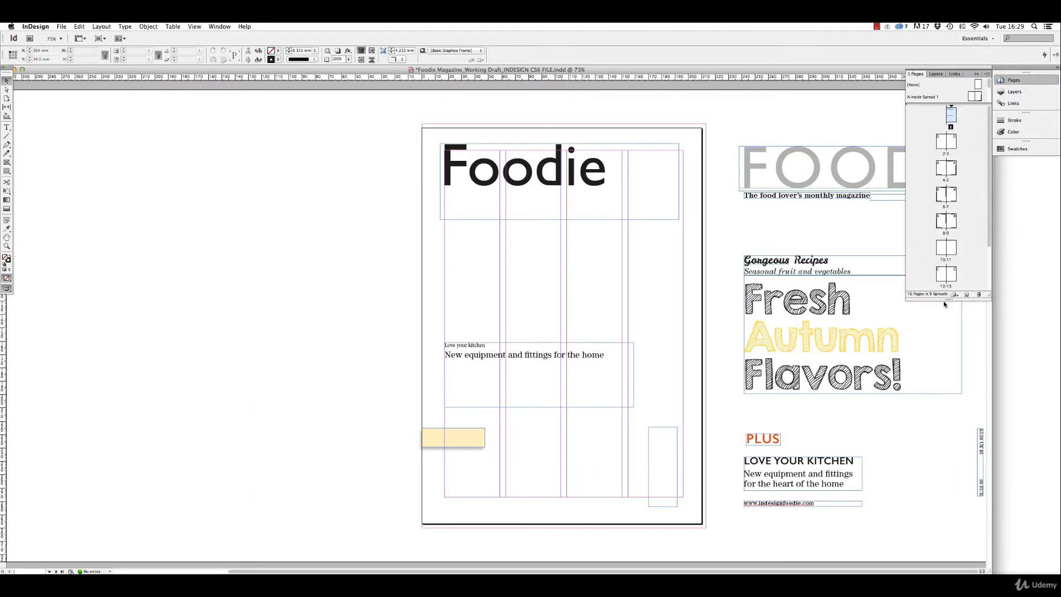
pyautogui.doubleClick(950, 116)
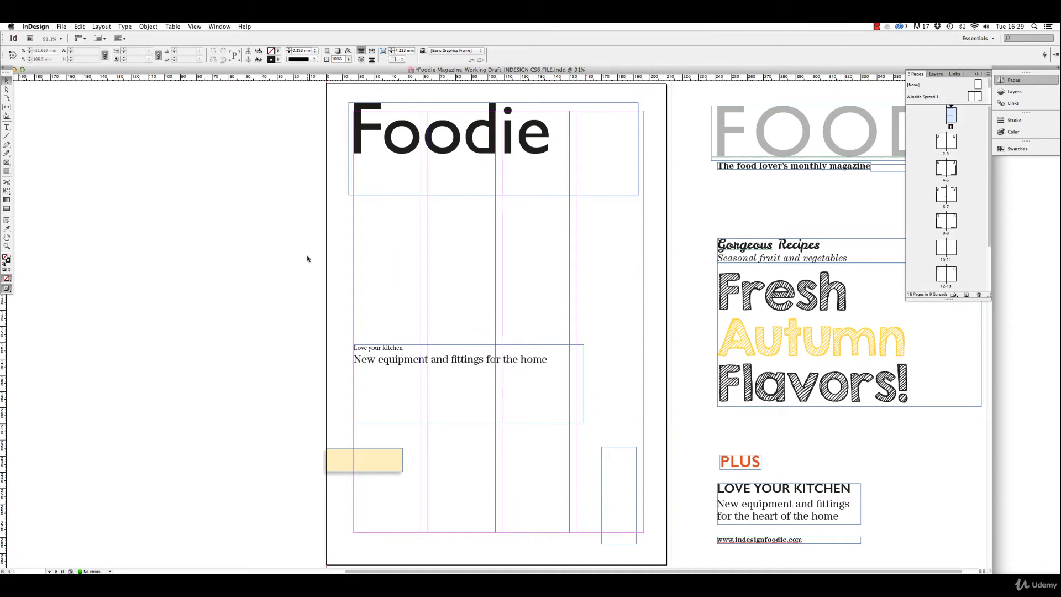
pyautogui.press('super+minus')
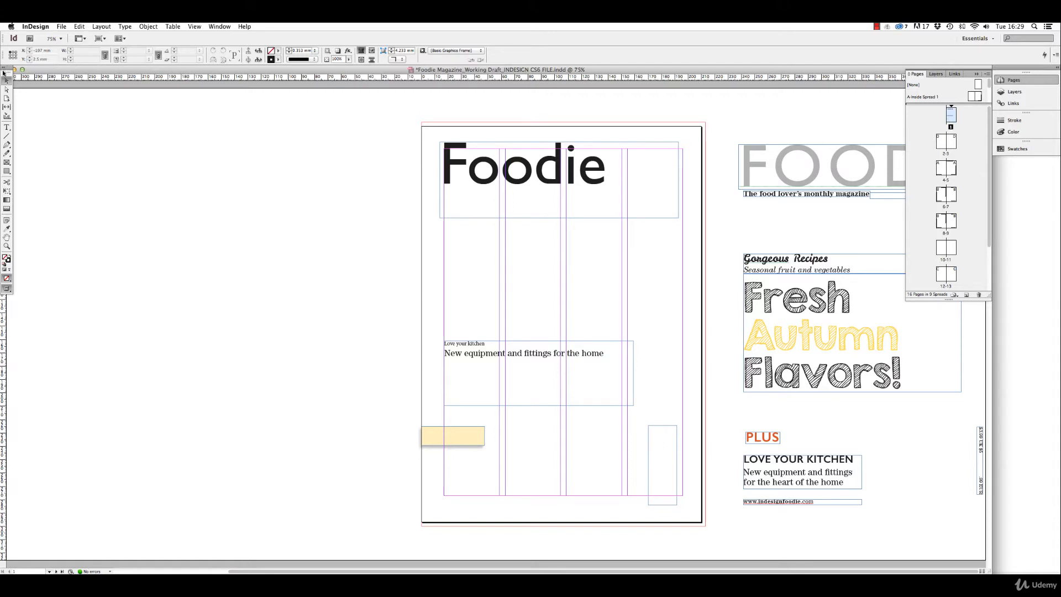
pyautogui.moveTo(5, 69); pyautogui.dragTo(50, 117)
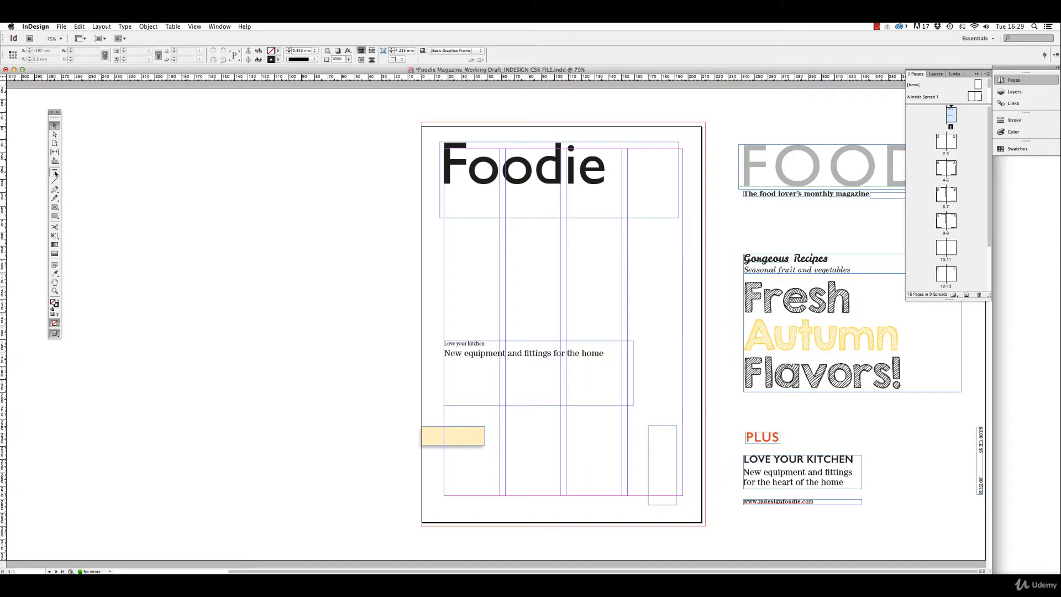
# - Set the font of the "Love your kitchen" line on the cover to Gill Sans Regular
pyautogui.click(54, 172)
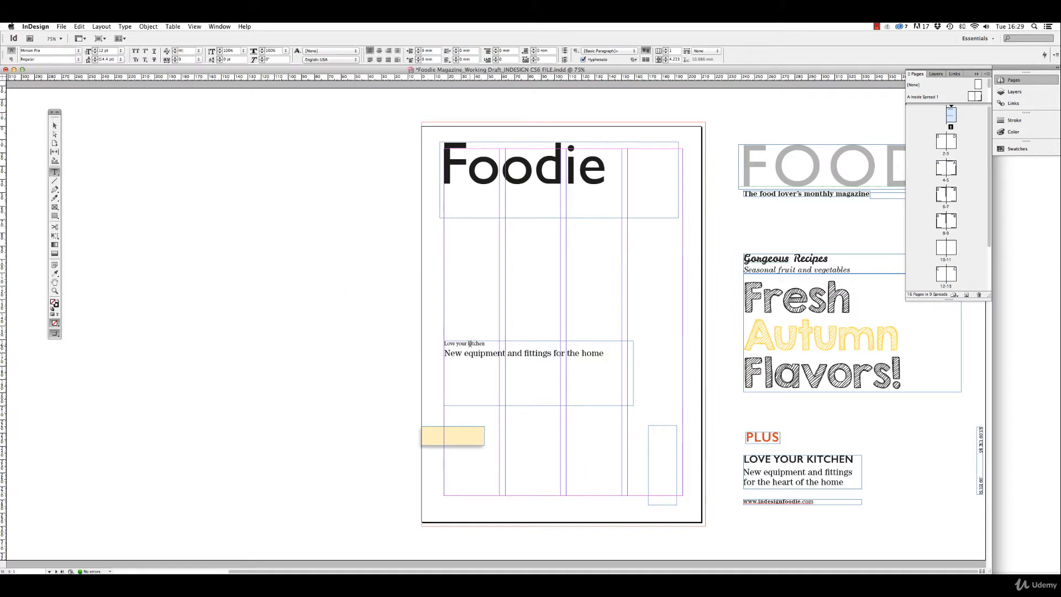
pyautogui.click(450, 344)
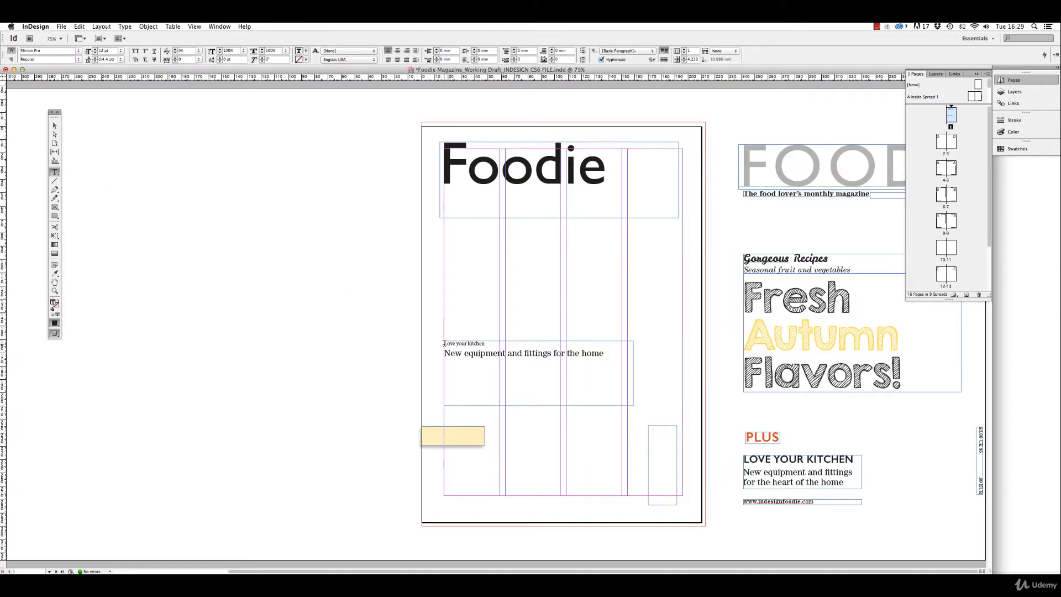
pyautogui.moveTo(444, 344); pyautogui.dragTo(485, 342)
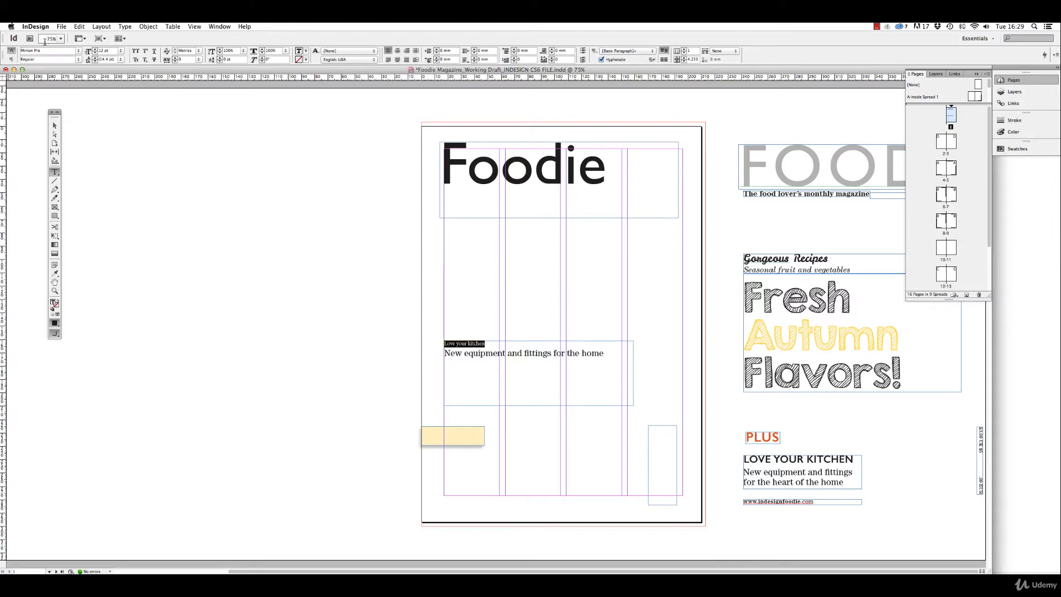
pyautogui.click(79, 52)
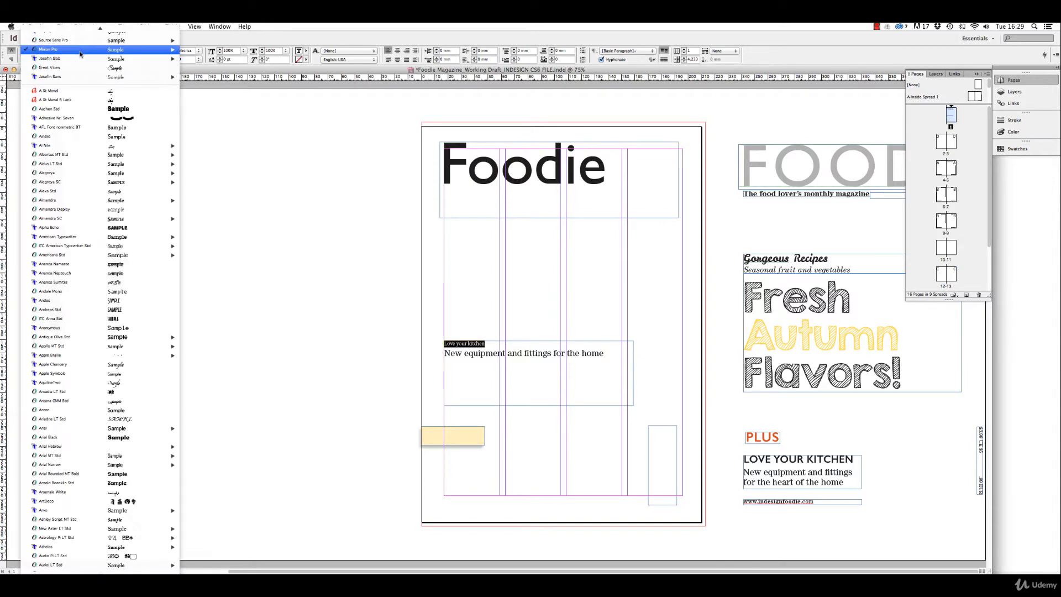
pyautogui.moveTo(79, 237)
pyautogui.press('l')
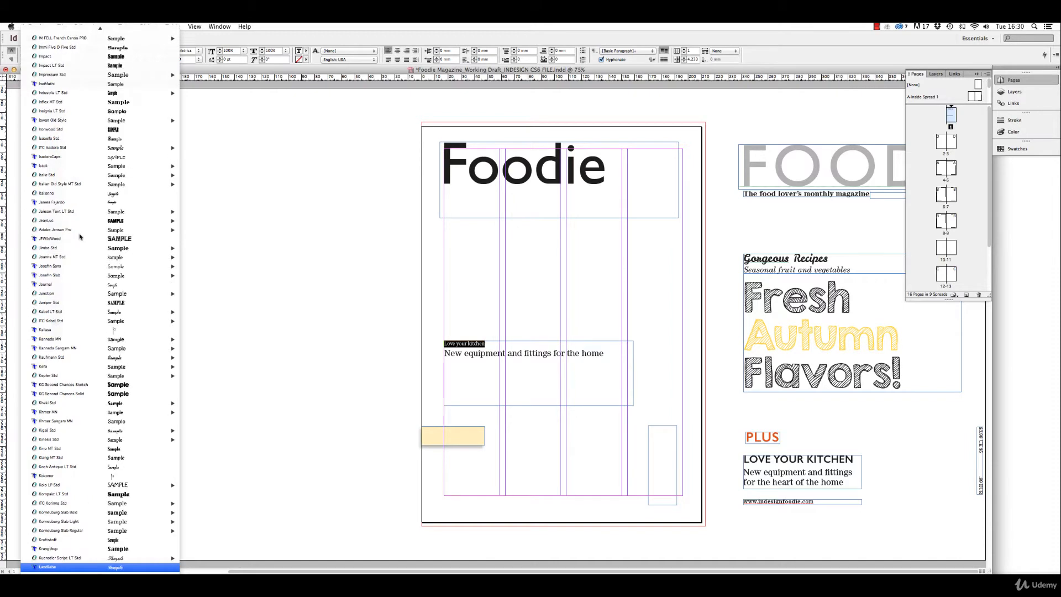
pyautogui.scroll(6, 80, 257)
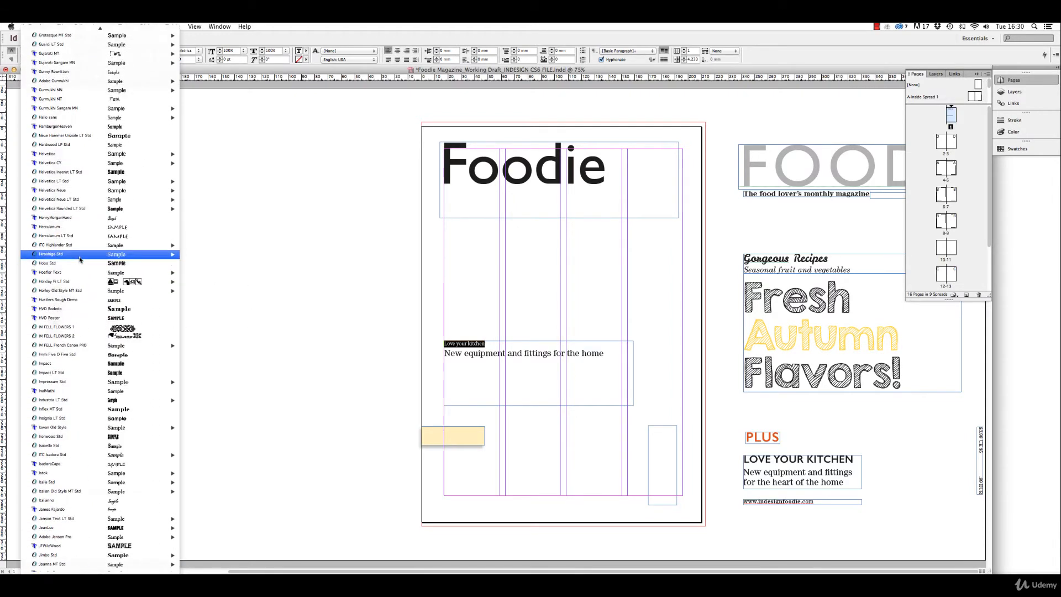
pyautogui.scroll(8, 79, 258)
pyautogui.moveTo(79, 258)
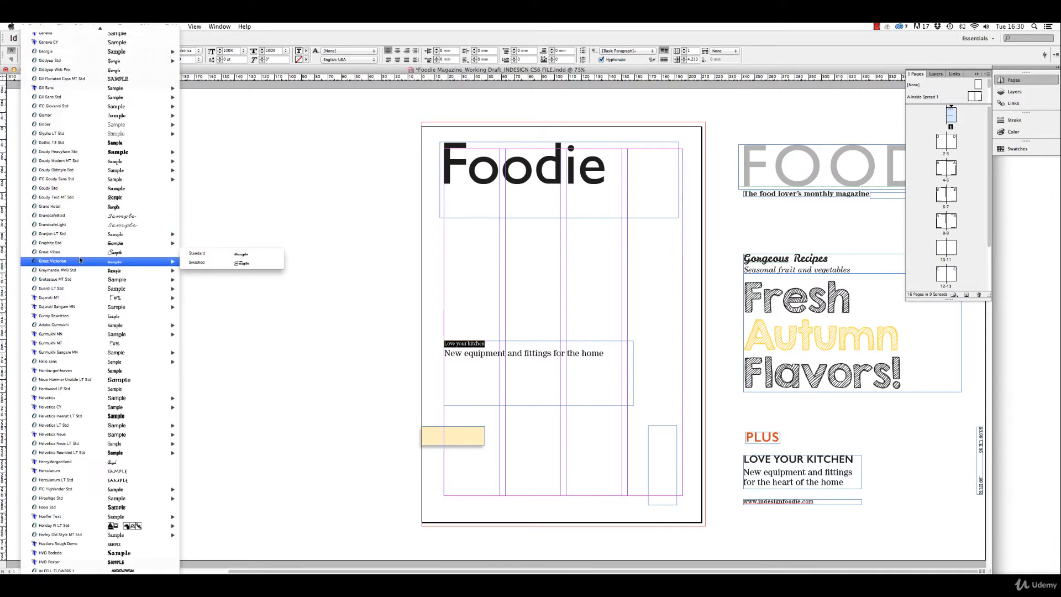
pyautogui.moveTo(160, 88)
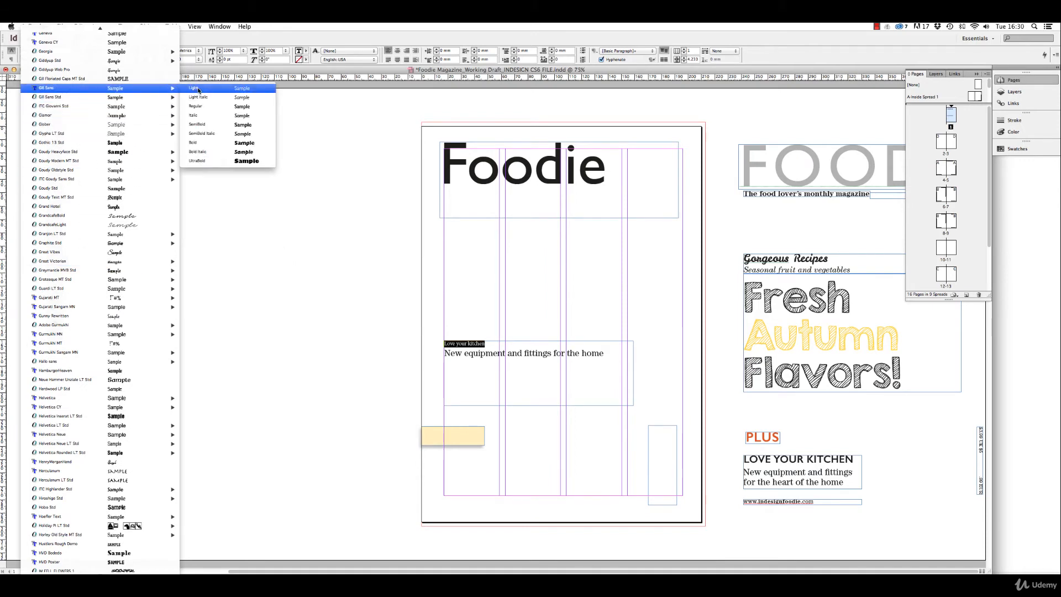
pyautogui.click(201, 107)
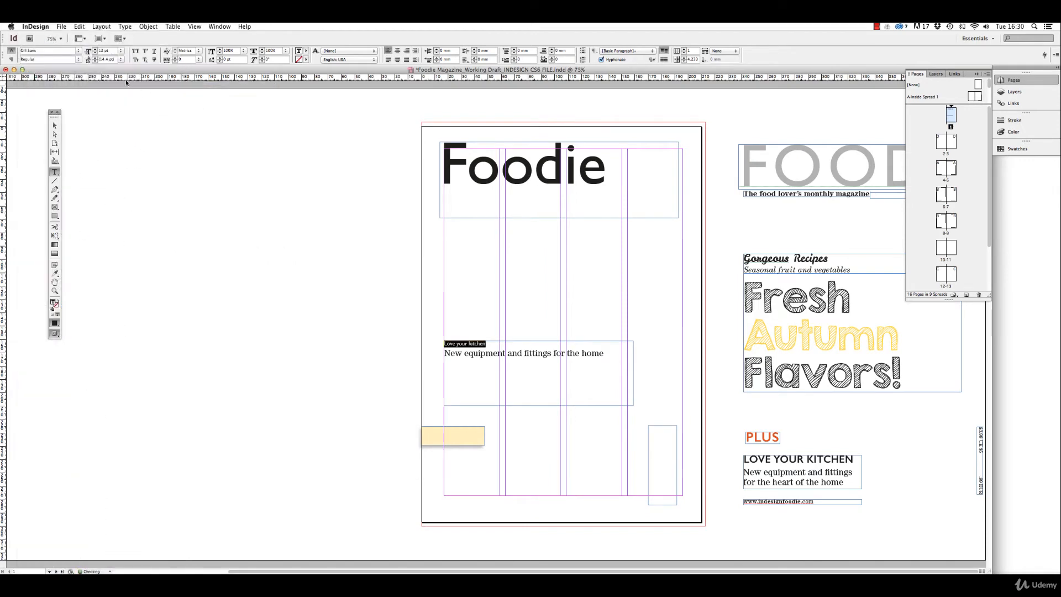
pyautogui.click(76, 51)
pyautogui.moveTo(76, 52)
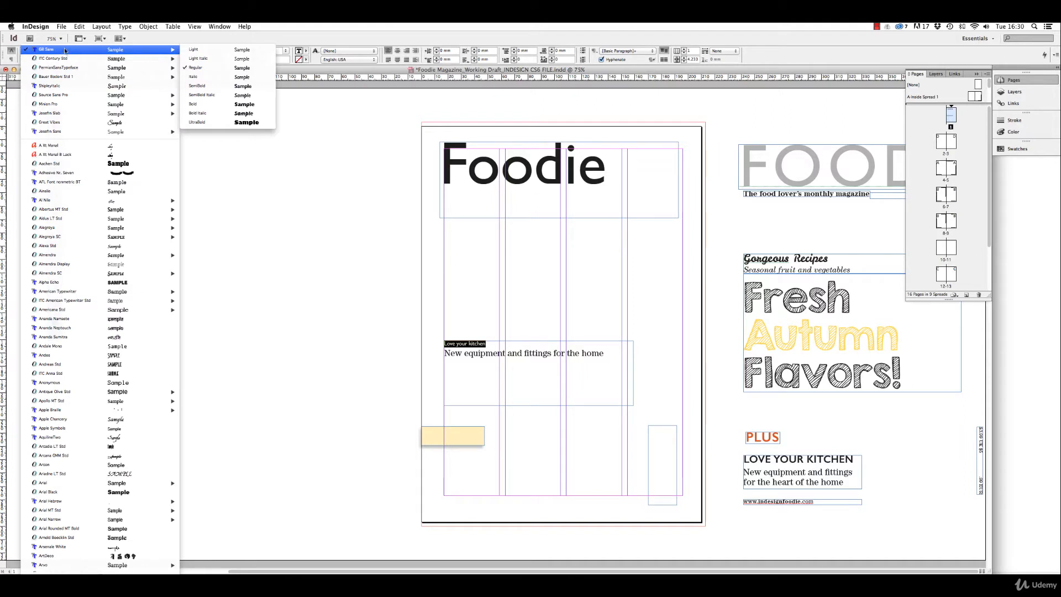
pyautogui.click(198, 68)
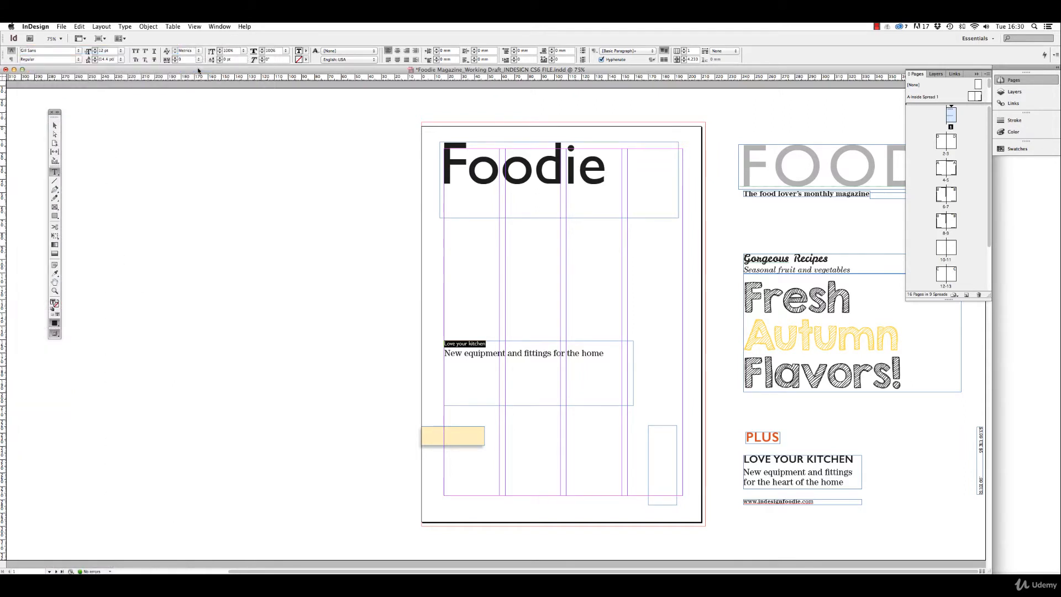
# - Set the font size of the "Love your kitchen" line to 22 pt and deselect the text
pyautogui.click(102, 50)
pyautogui.write('22')
pyautogui.press('Return')
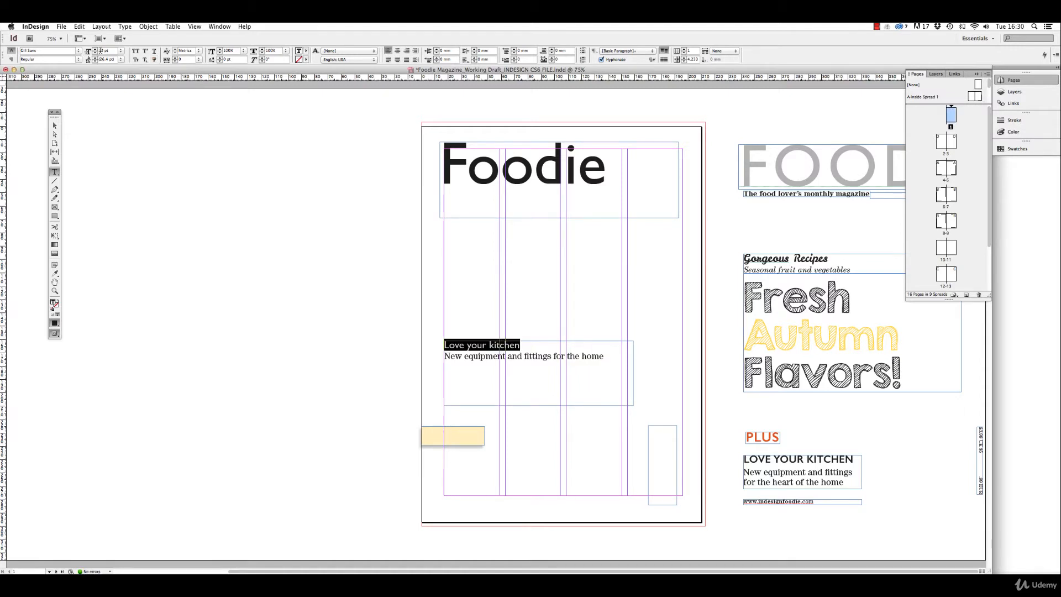
pyautogui.click(513, 346)
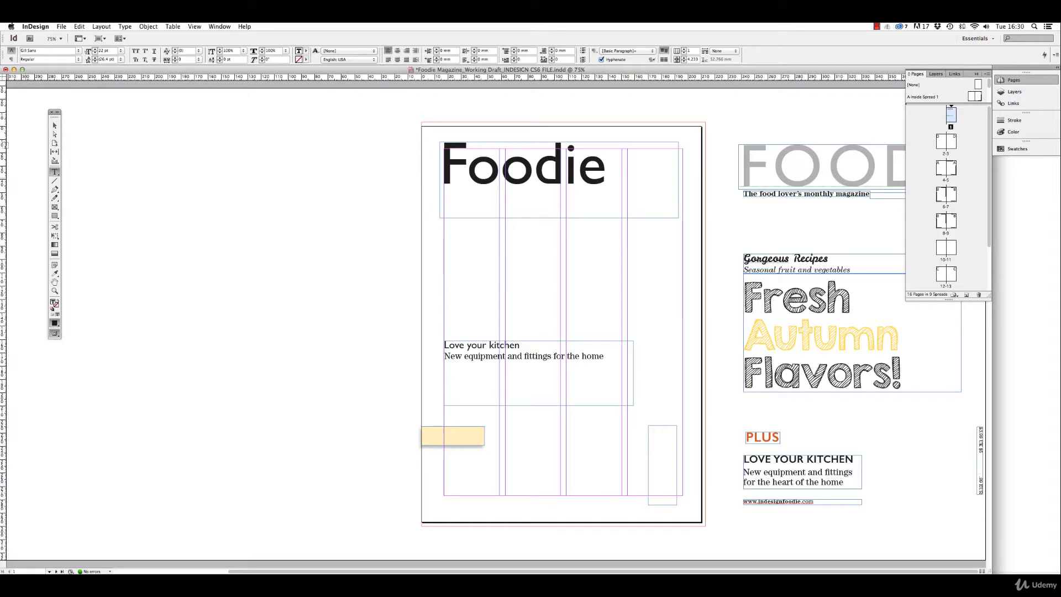
# - Move the "Love your kitchen" text frame straight down to just beneath the yellow rectangle, at a Y position of about 247 mm
pyautogui.click(55, 128)
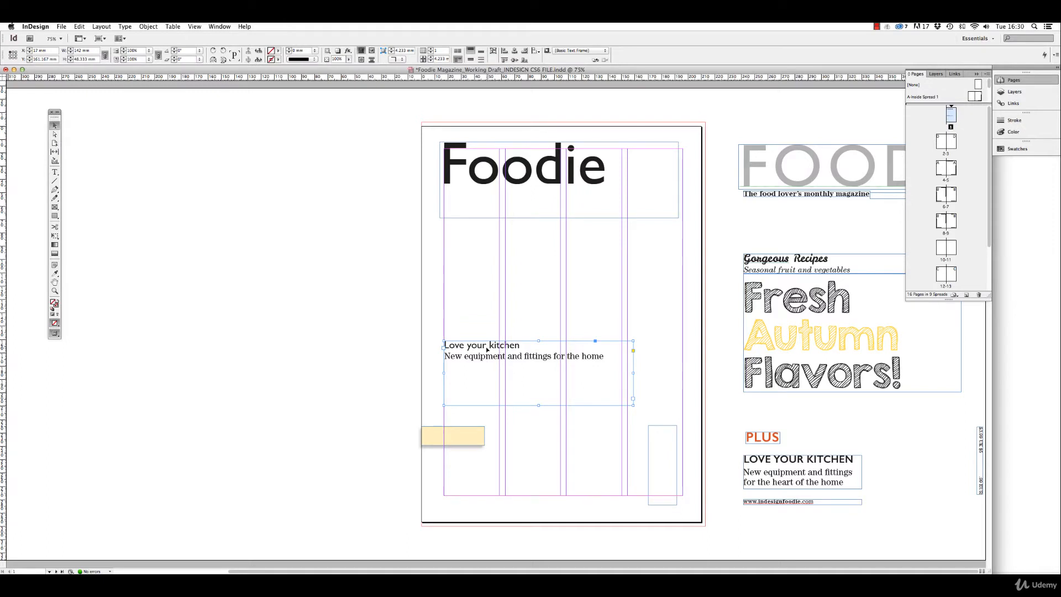
pyautogui.moveTo(488, 349); pyautogui.dragTo(486, 466)
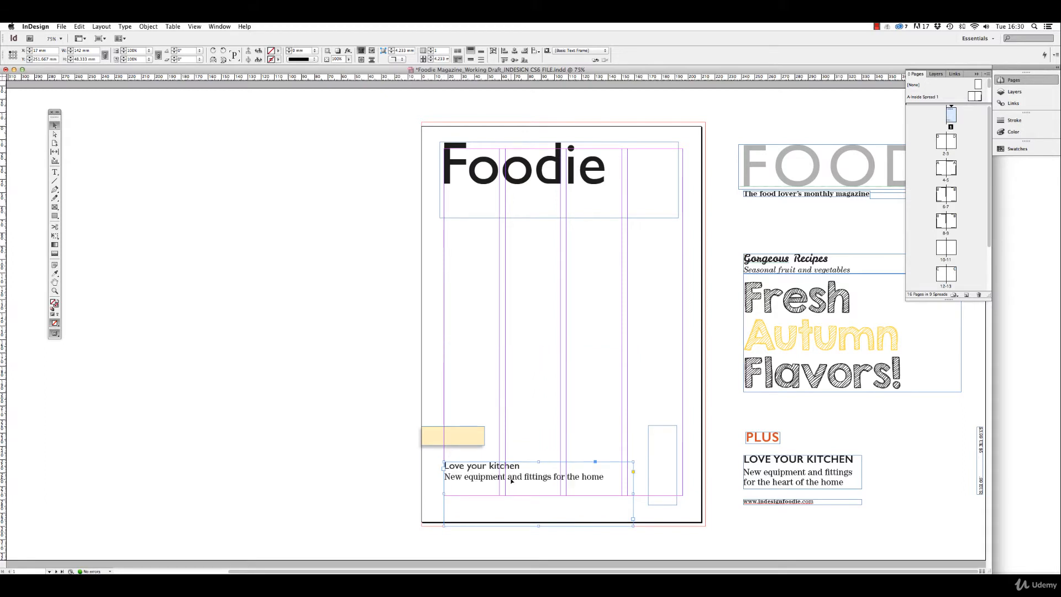
pyautogui.press('Up')
pyautogui.press('Up')
pyautogui.press('Up')
pyautogui.press('Up')
pyautogui.press('Up')
pyautogui.press('Up')
pyautogui.press('Up')
pyautogui.press('Up')
pyautogui.press('Up')
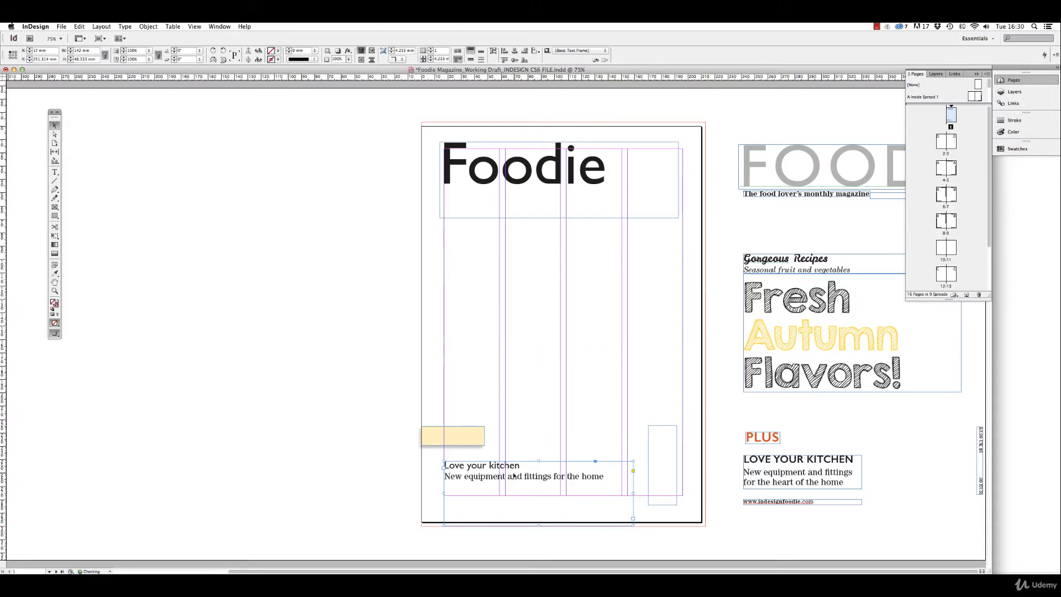
pyautogui.press('Up')
pyautogui.press('Up')
pyautogui.press('Up')
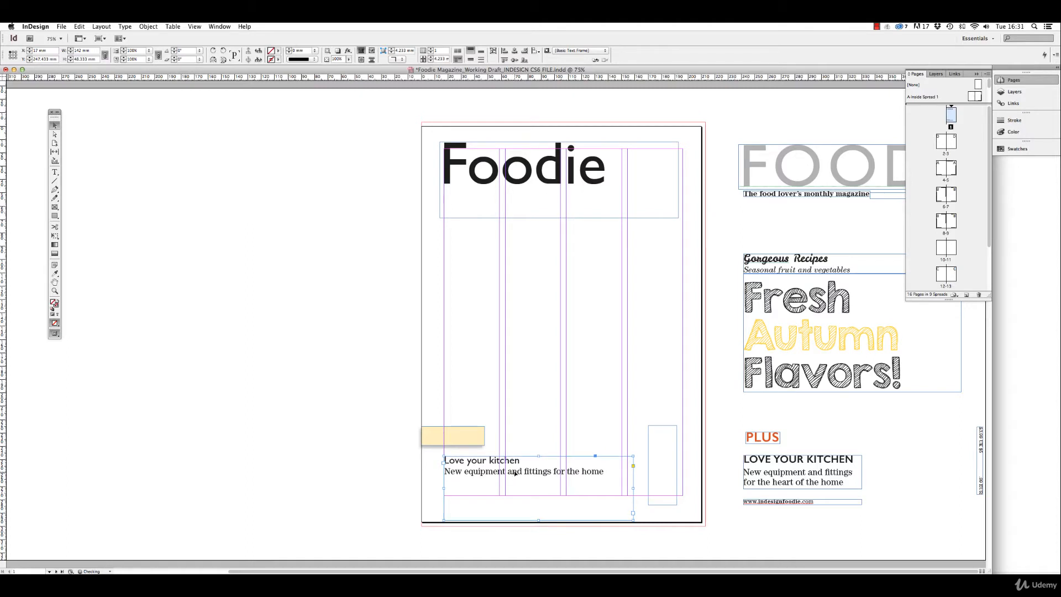
# - Insert "heart of the" before "home" so the second line reads "New equipment and fittings for the heart of the home"
pyautogui.doubleClick(560, 470)
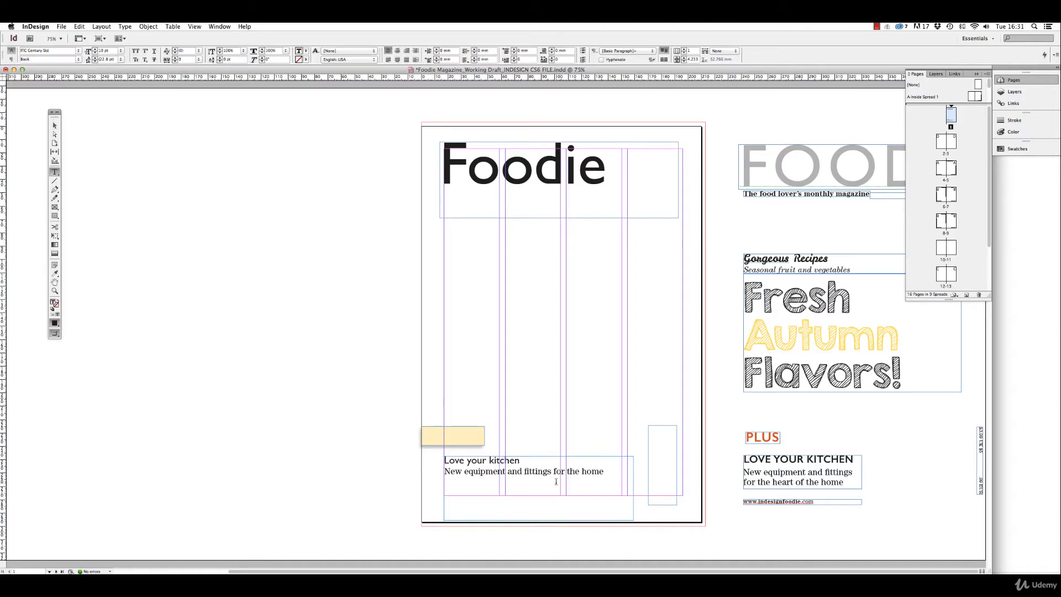
pyautogui.click(576, 470)
pyautogui.write('heart of the')
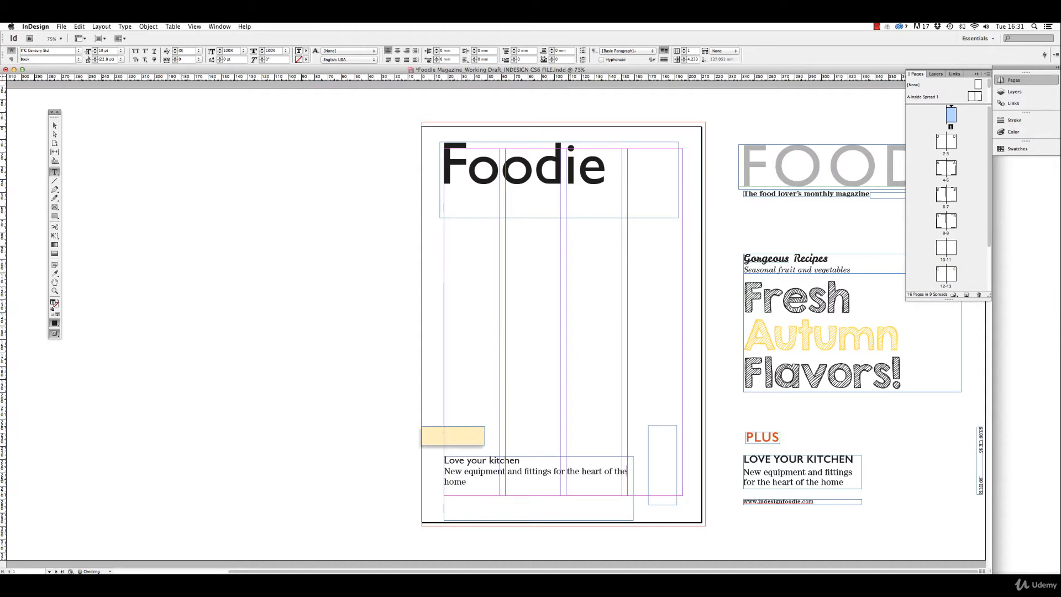
# - Shrink the "Love your kitchen" text frame to about 83 mm wide, with its lower edge on the page's bottom margin
pyautogui.click(54, 125)
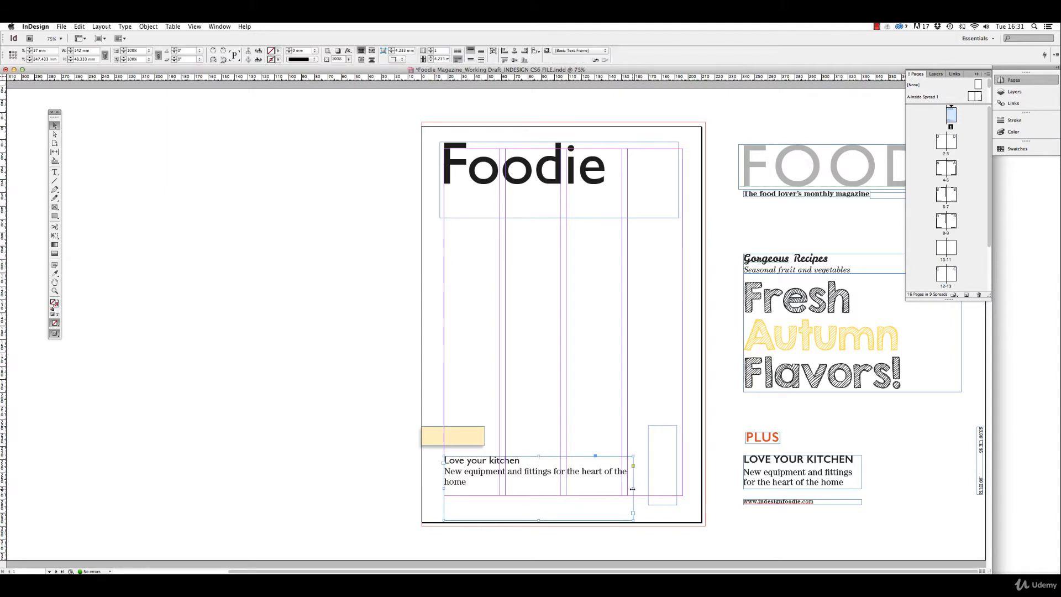
pyautogui.moveTo(632, 489); pyautogui.dragTo(555, 487)
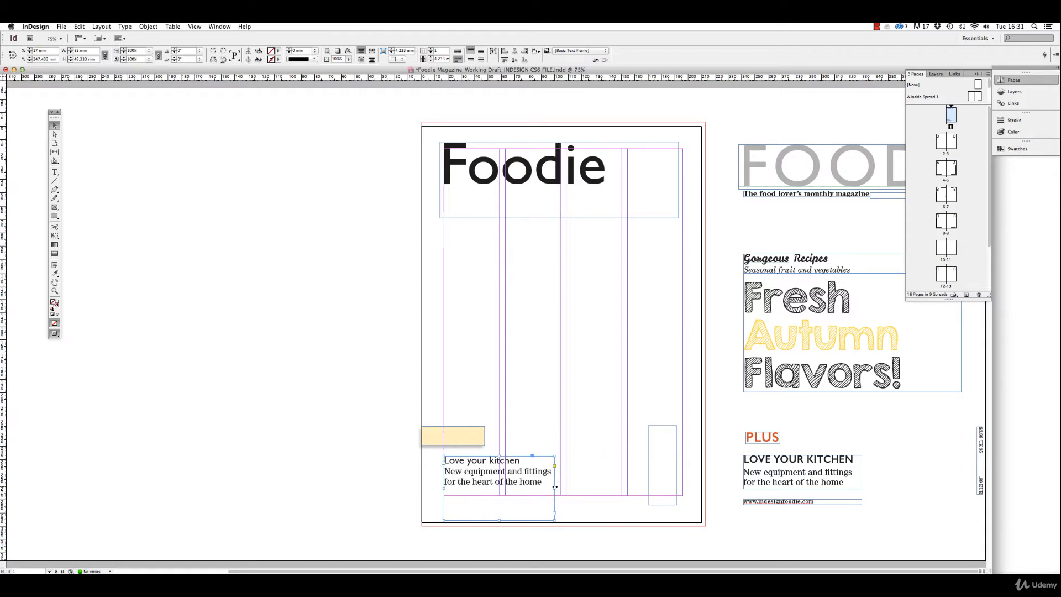
pyautogui.moveTo(499, 519); pyautogui.dragTo(500, 495)
# - Set the leading of the "New equipment and fittings" line to 26 pt
pyautogui.doubleClick(467, 478)
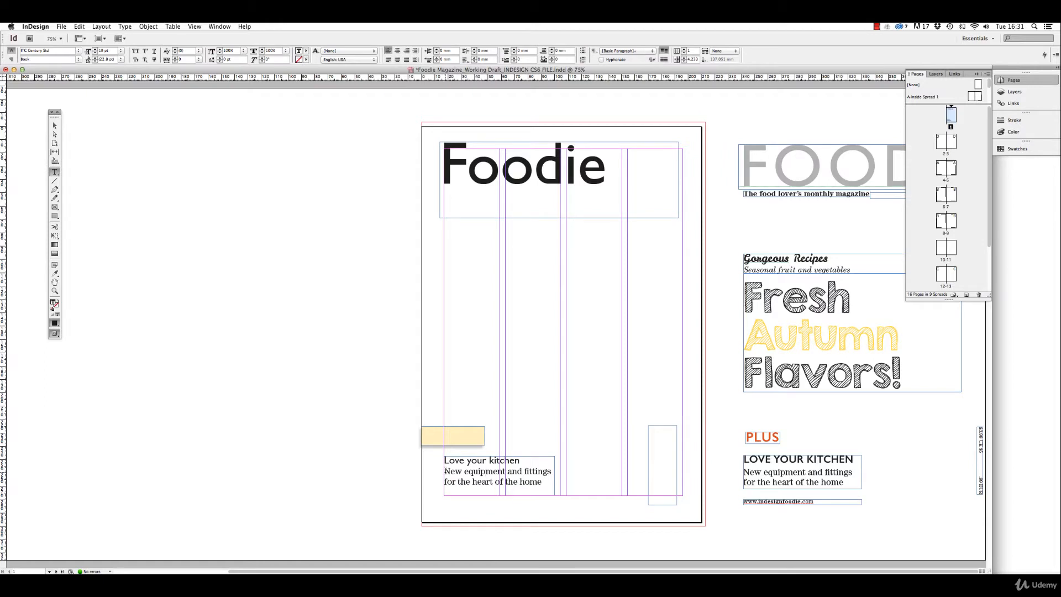
pyautogui.moveTo(443, 471); pyautogui.dragTo(552, 471)
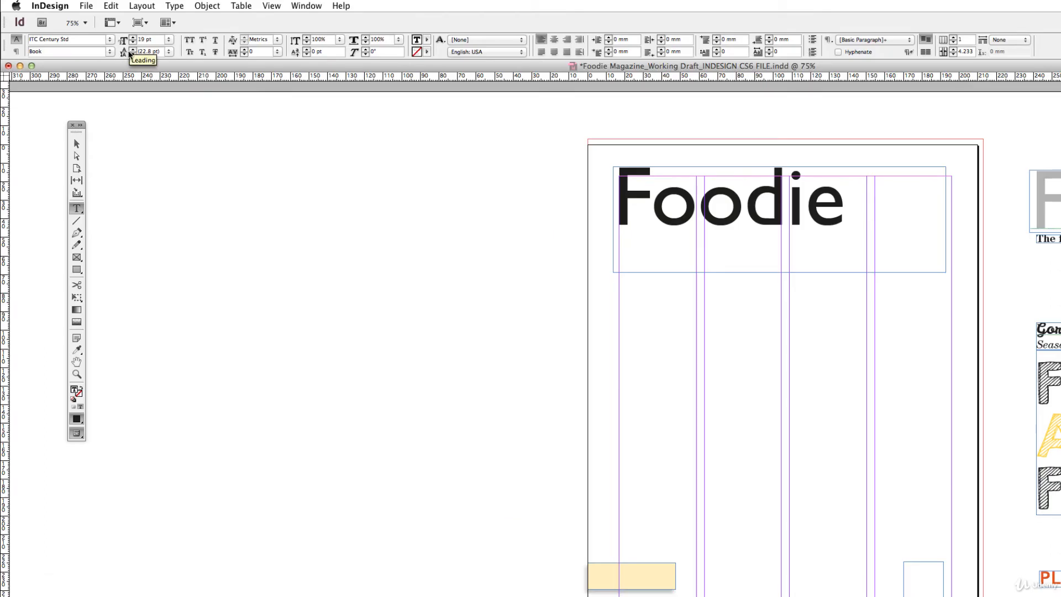
pyautogui.click(129, 52)
pyautogui.write('26')
pyautogui.press('Return')
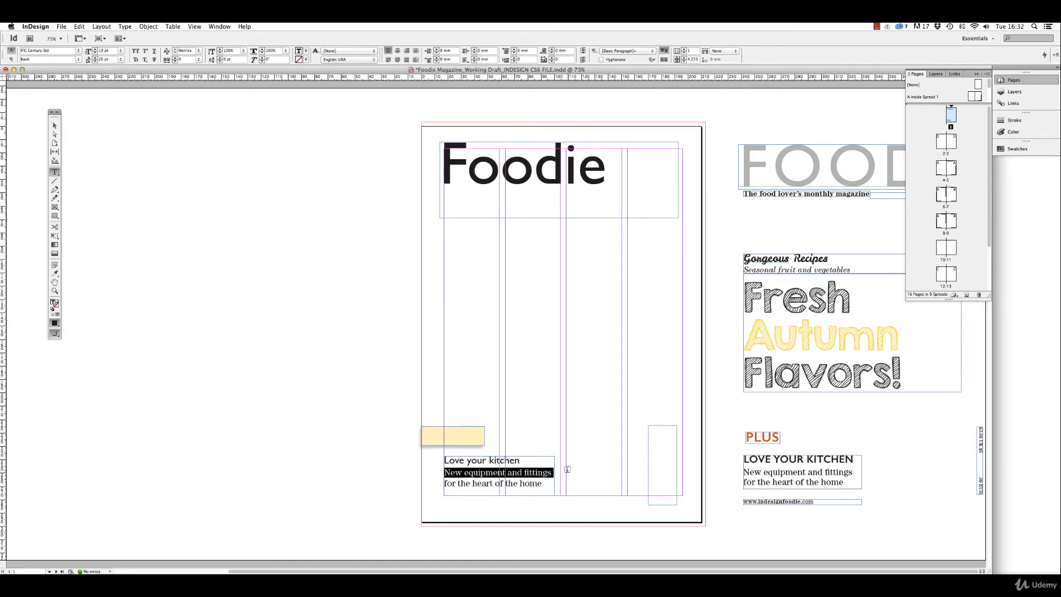
# - Deselect everything, preview the cover without guides and frame edges, and return to the normal view
pyautogui.click(55, 127)
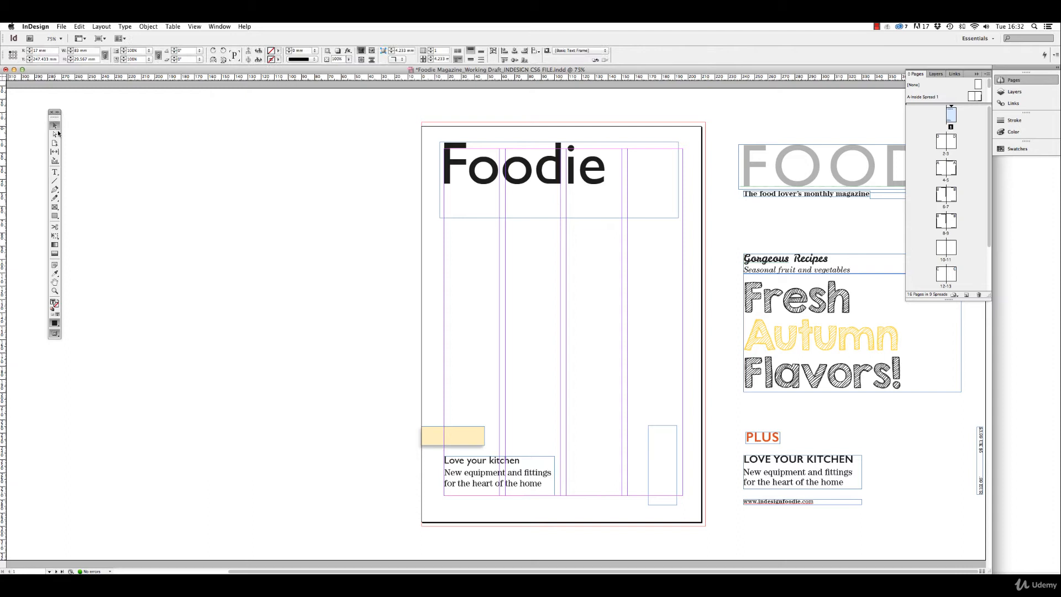
pyautogui.click(377, 319)
pyautogui.press('w')
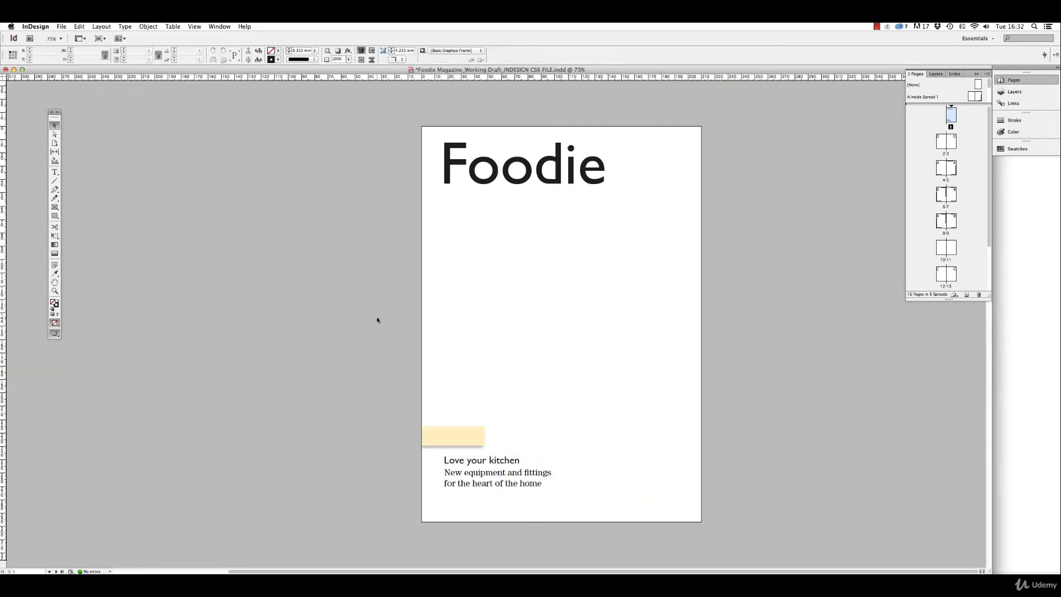
pyautogui.press('w')
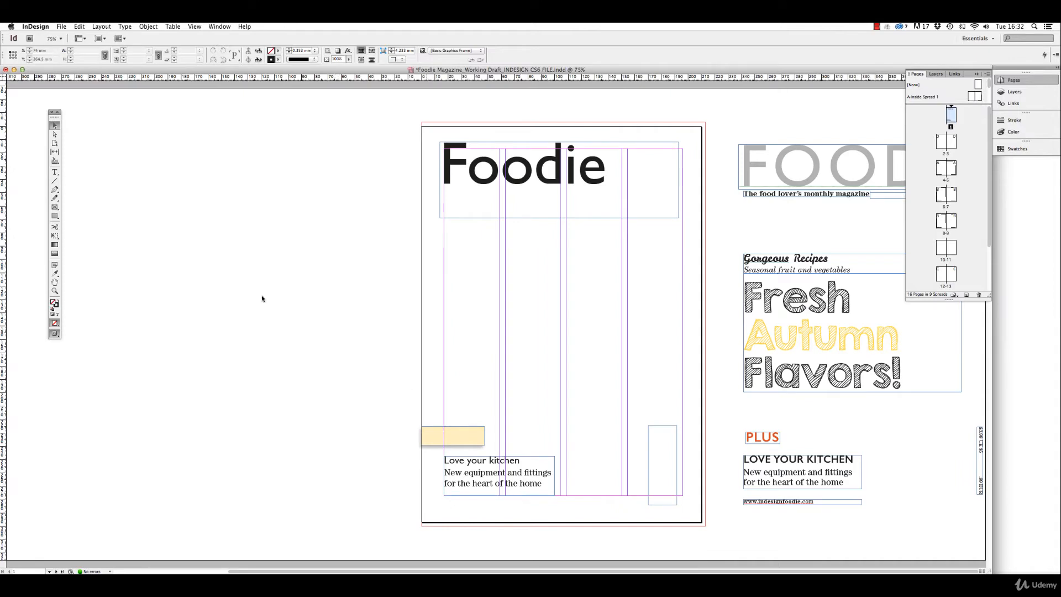
# - Try a 36 pt leading on all the text in the "Love your kitchen" frame and undo it
pyautogui.click(54, 172)
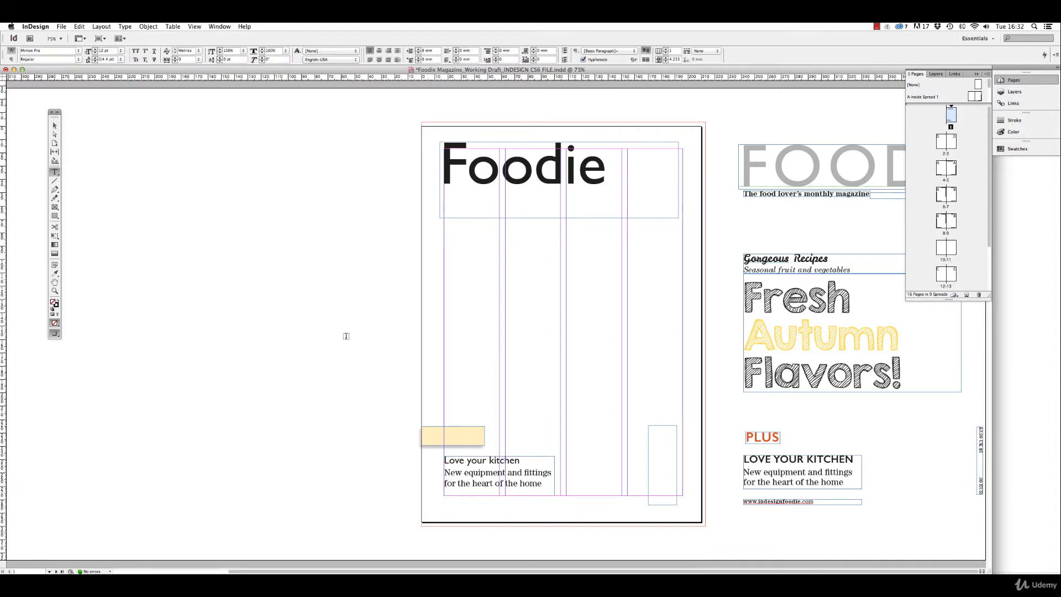
pyautogui.scroll(-3, 512, 471)
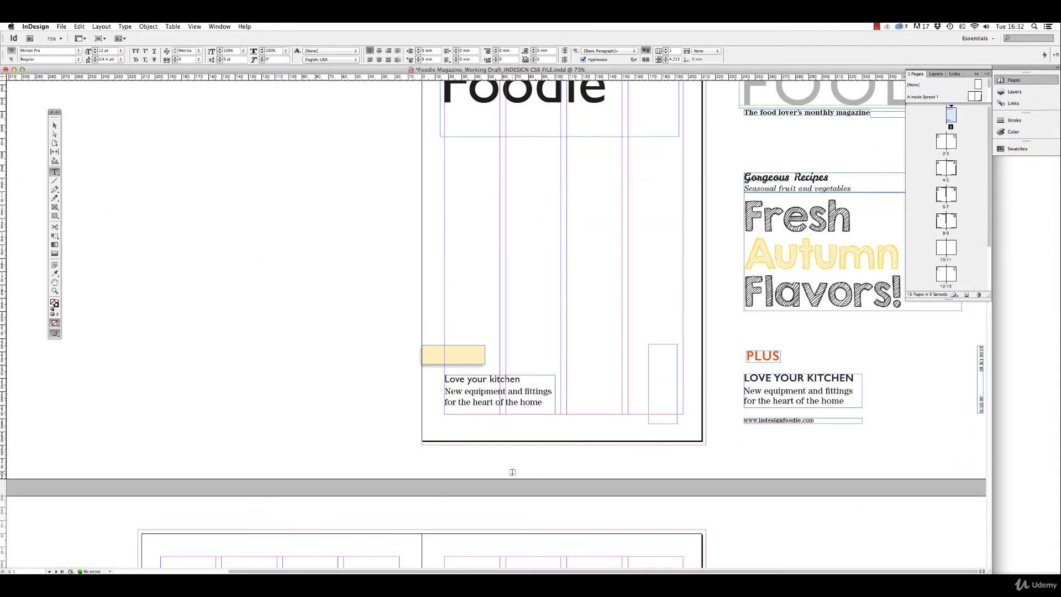
pyautogui.click(486, 401)
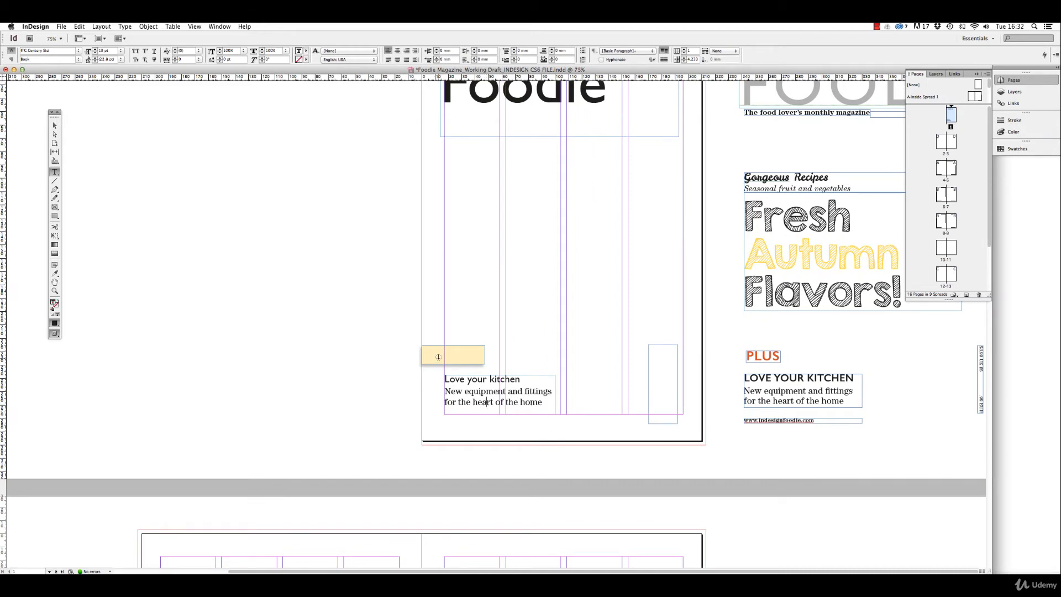
pyautogui.scroll(3, 439, 354)
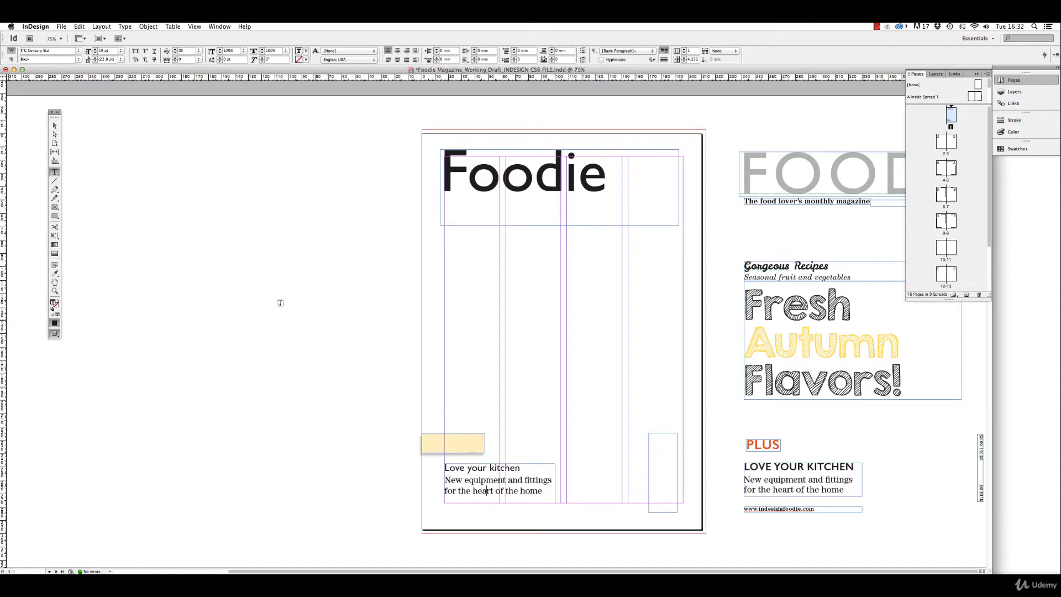
pyautogui.press('Escape')
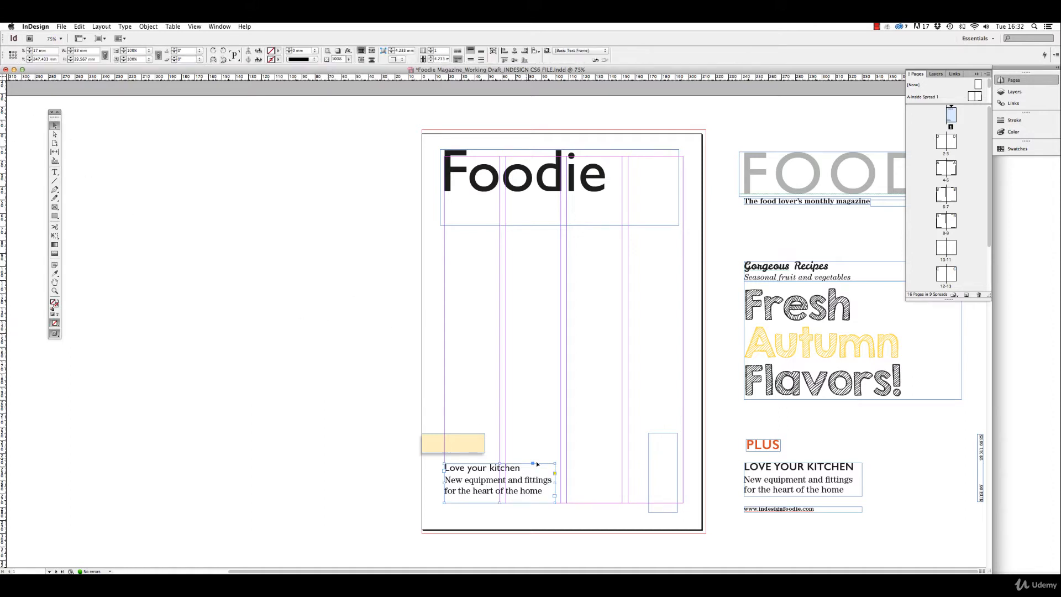
pyautogui.click(55, 172)
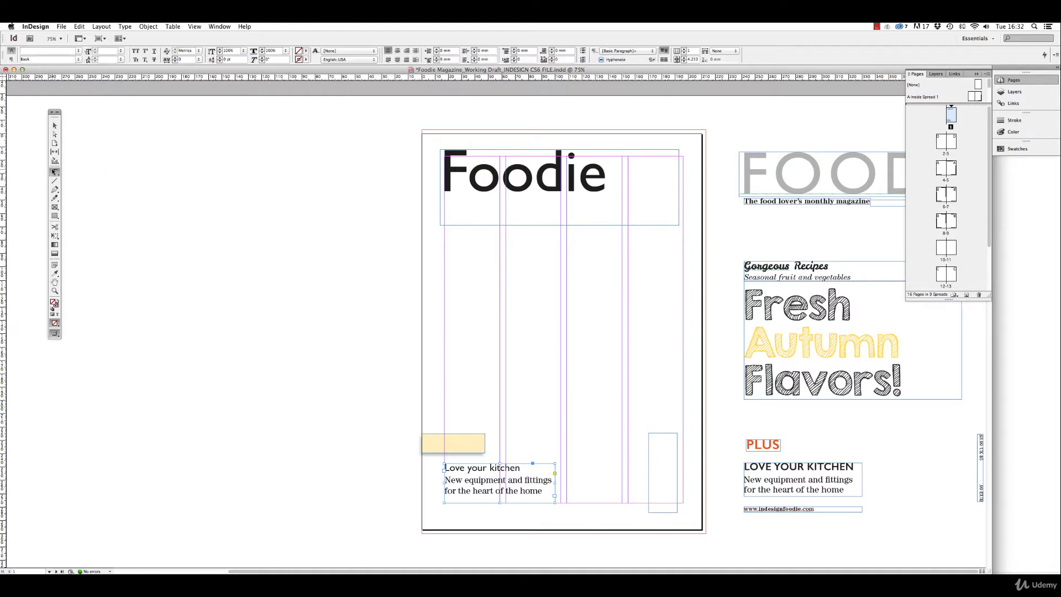
pyautogui.click(120, 59)
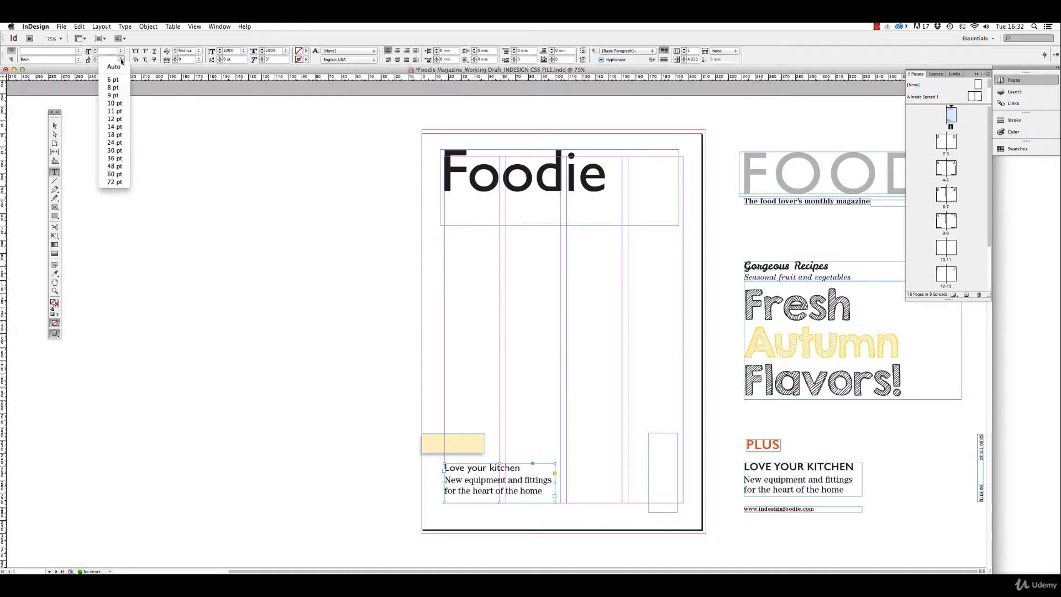
pyautogui.click(119, 157)
pyautogui.click(79, 27)
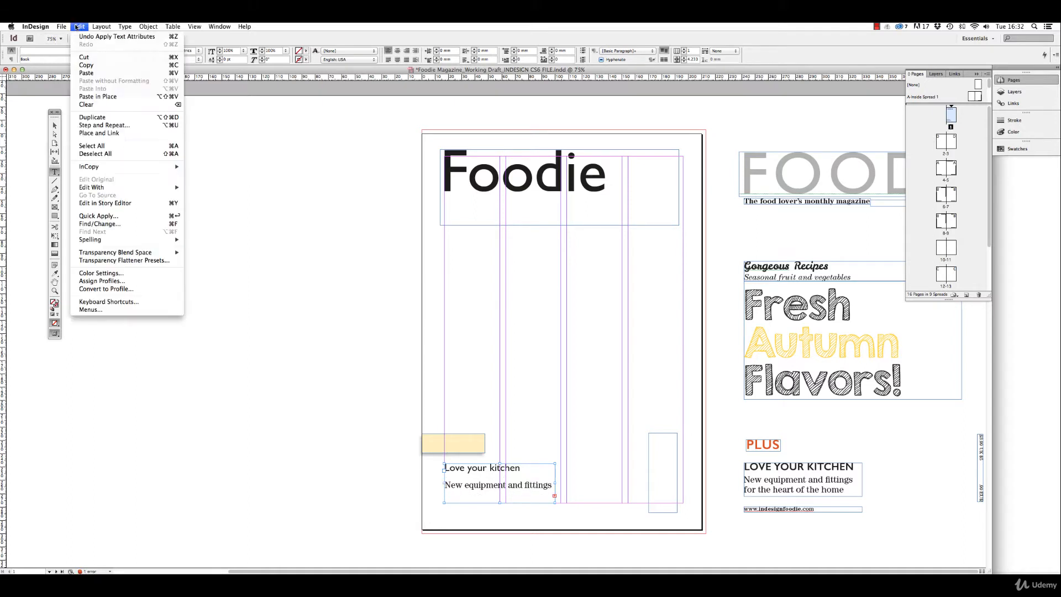
pyautogui.click(80, 37)
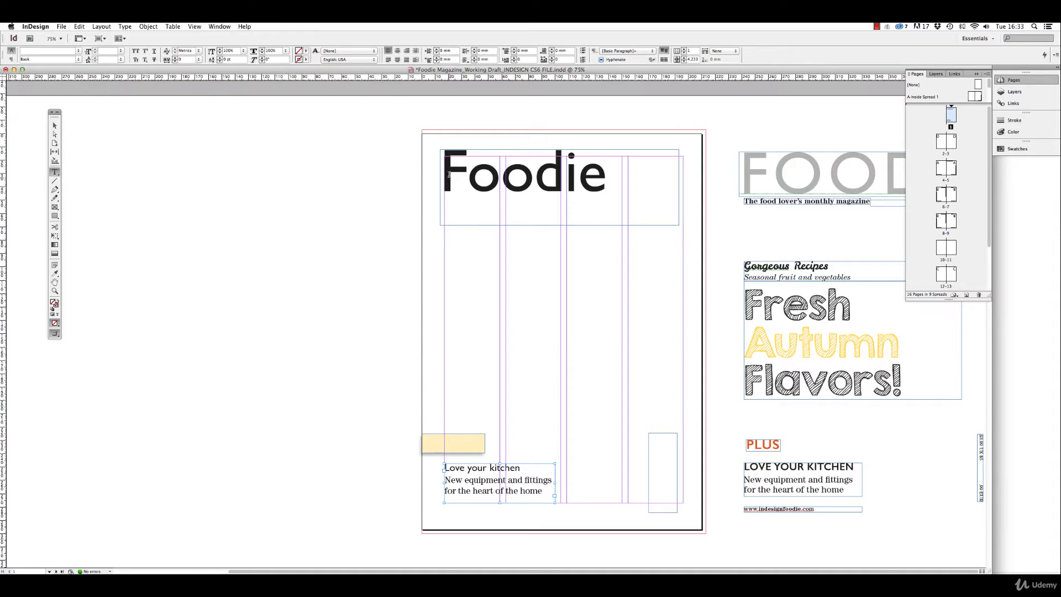
# - Apply All Caps to the "Foodie" masthead text
pyautogui.moveTo(442, 175); pyautogui.dragTo(604, 175)
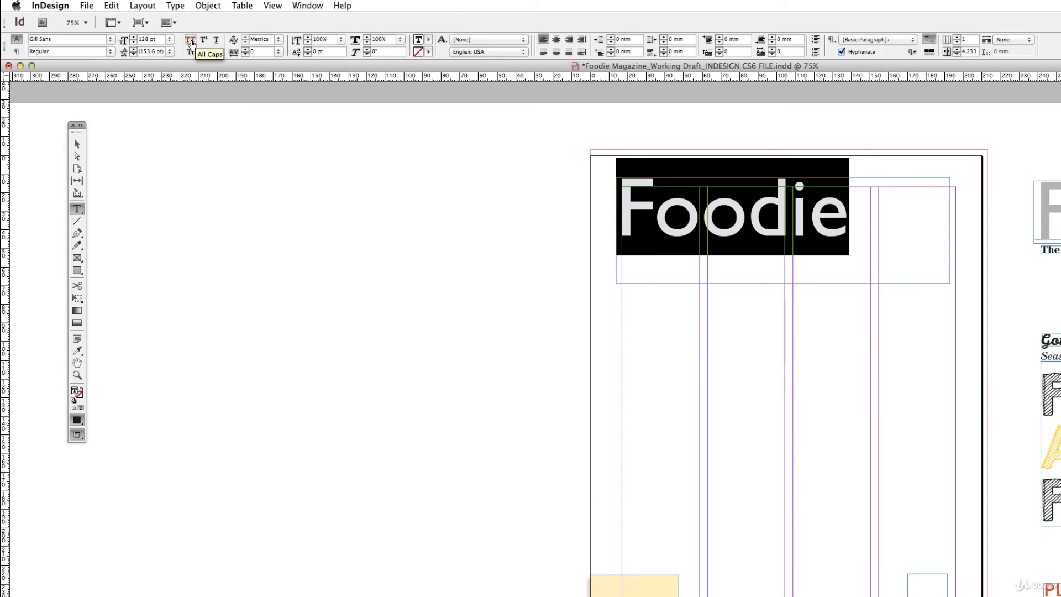
pyautogui.click(190, 43)
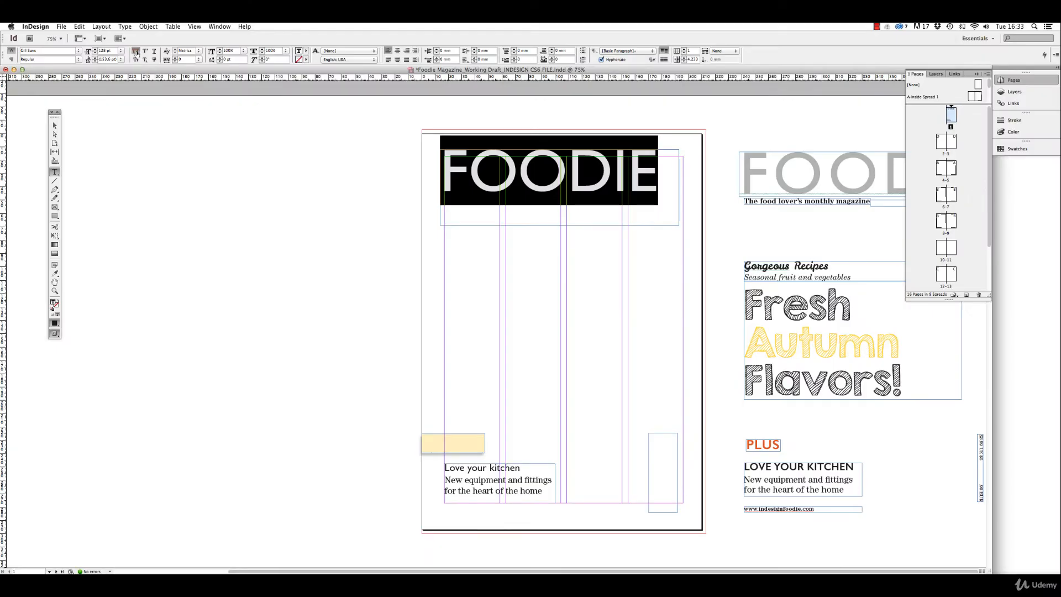
pyautogui.click(136, 51)
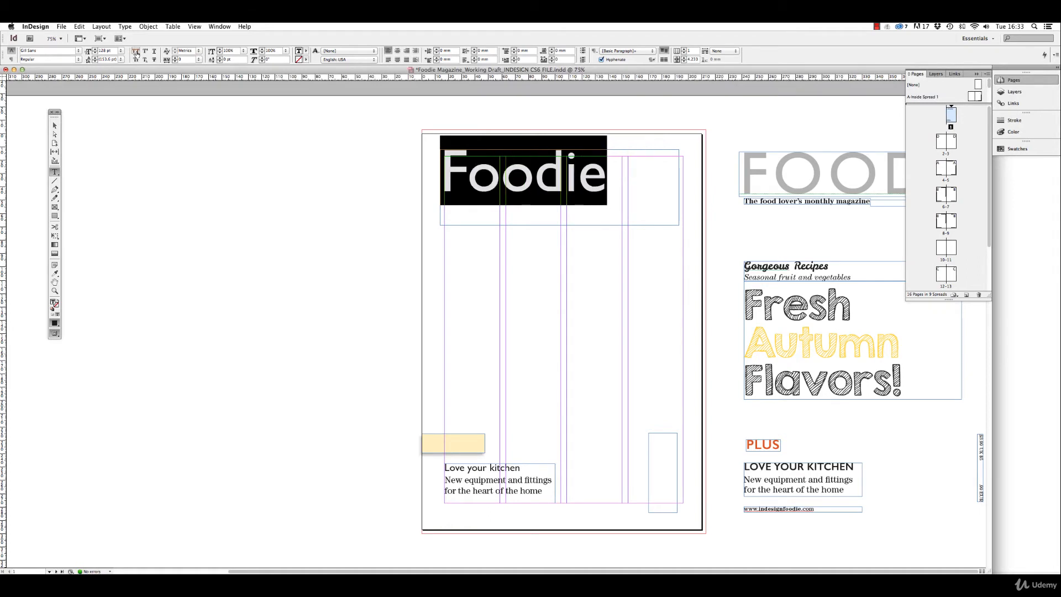
pyautogui.click(135, 52)
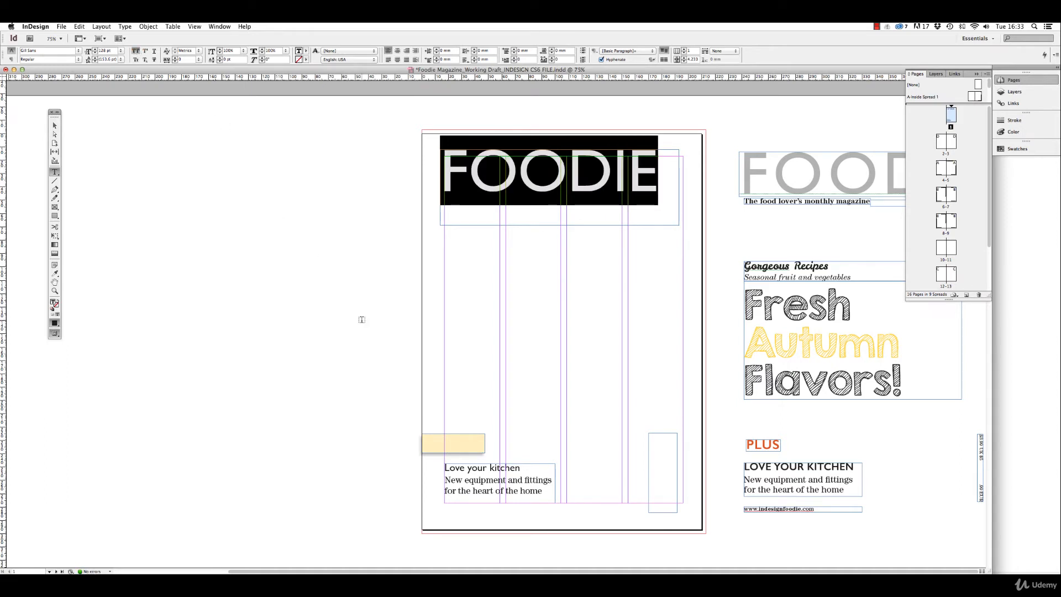
# - Set the "Love your kitchen" heading in All Caps with the SemiBold font style
pyautogui.moveTo(522, 467); pyautogui.dragTo(438, 466)
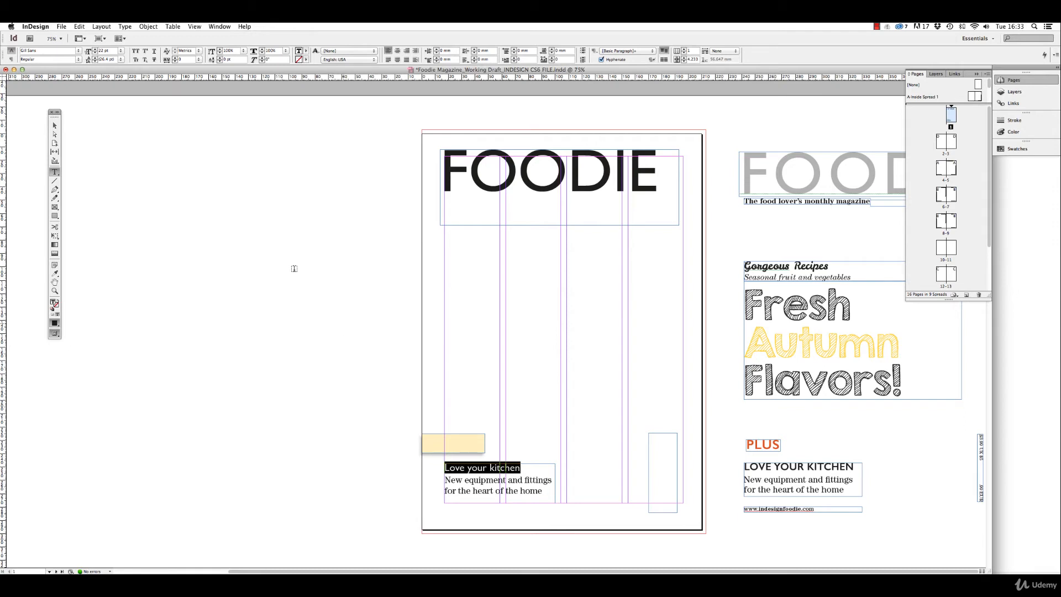
pyautogui.click(135, 51)
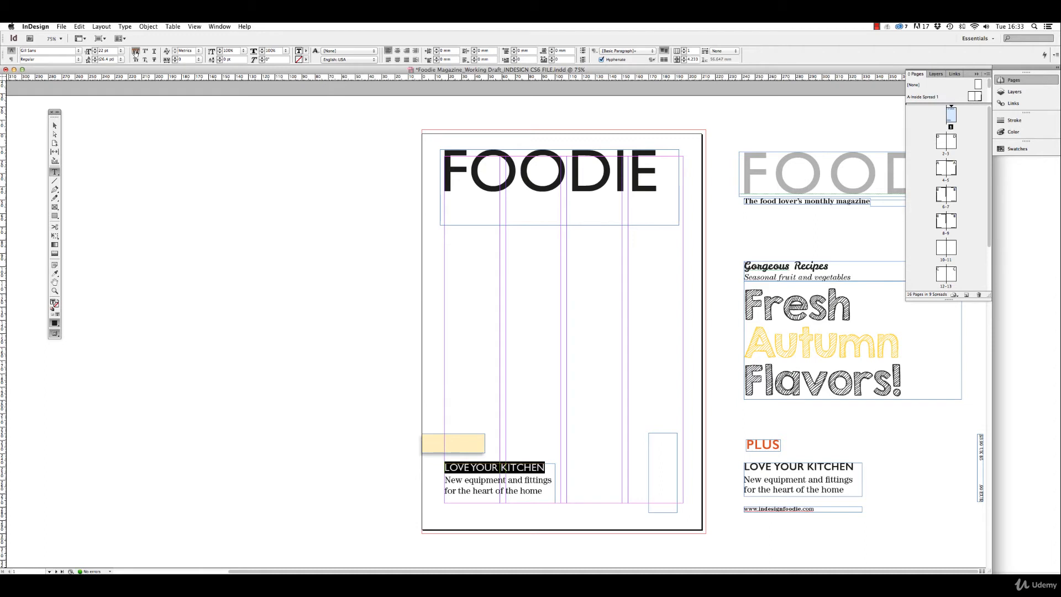
pyautogui.click(78, 59)
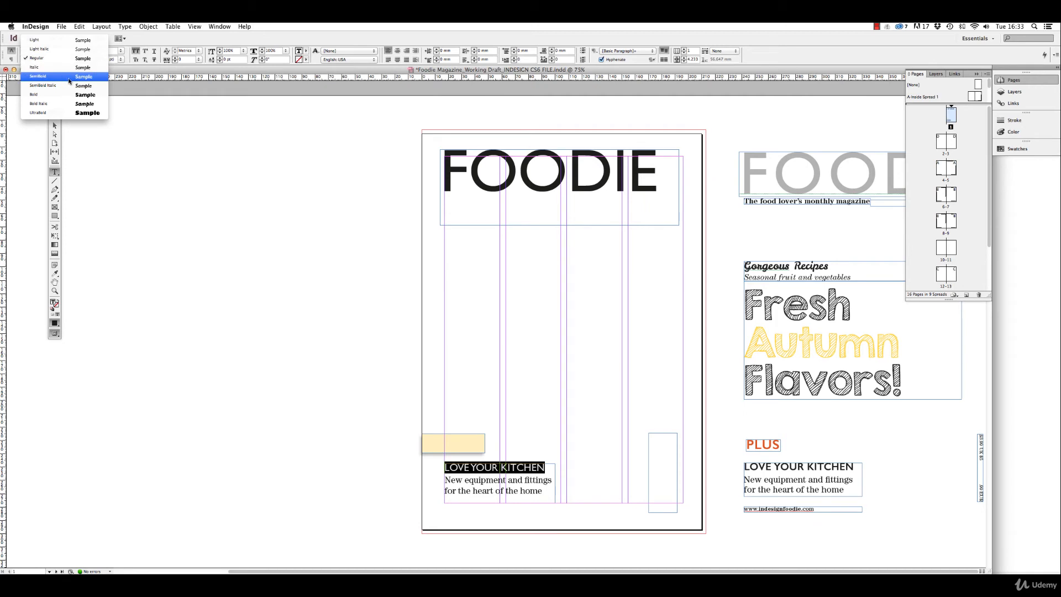
pyautogui.click(69, 81)
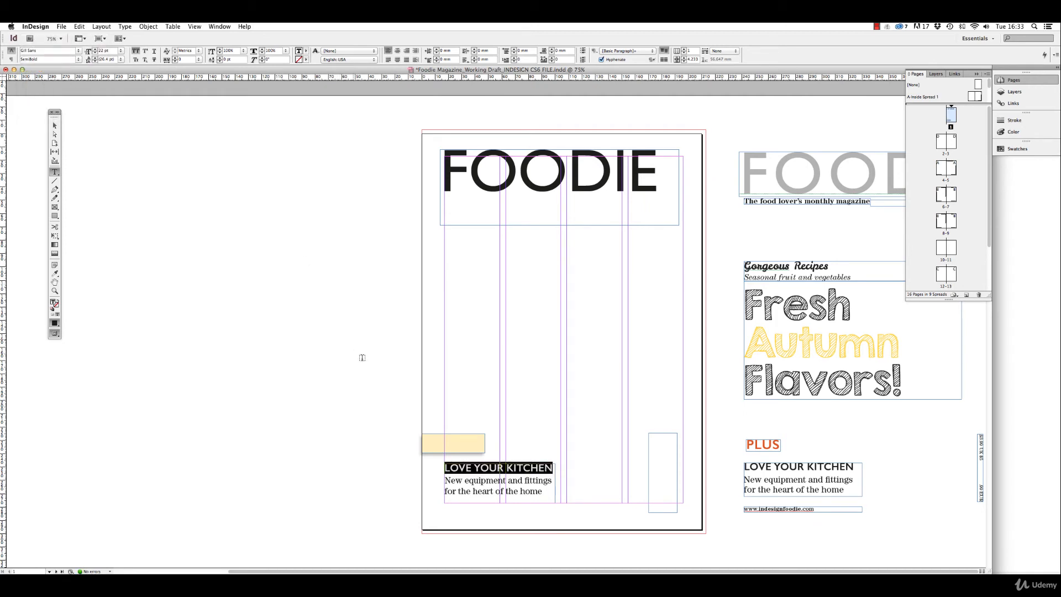
pyautogui.click(522, 468)
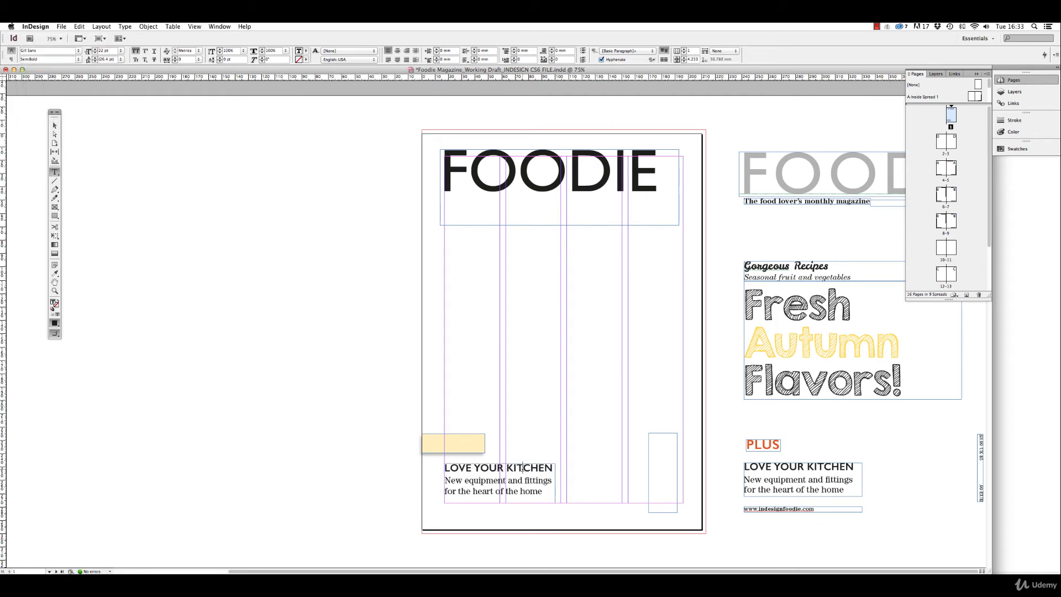
# - Deselect the text, preview the capitalised masthead and heading without guides and frame edges, and return to the normal view
pyautogui.click(55, 125)
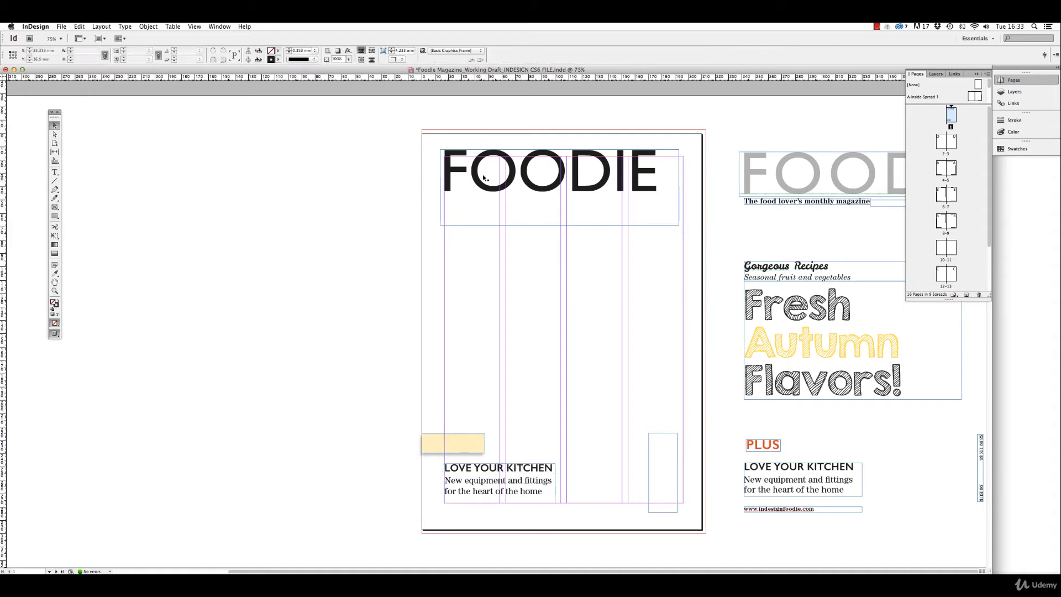
pyautogui.press('w')
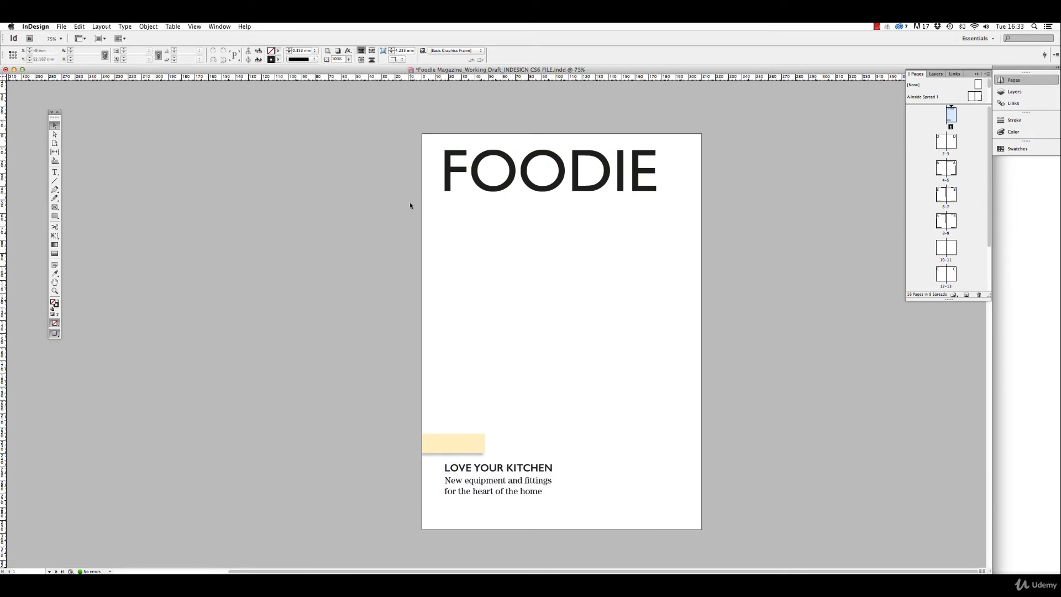
pyautogui.press('w')
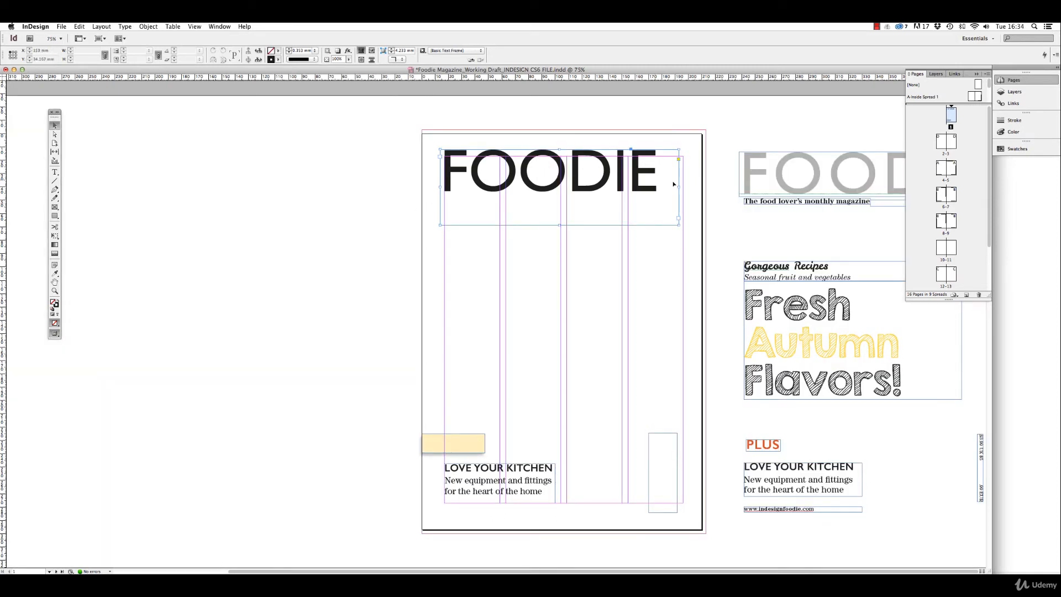
# - Widen the masthead frame to about 185 mm, just past the page's right margin, and set the "FOODIE" text's tracking to 90
pyautogui.click(675, 180)
pyautogui.moveTo(679, 187); pyautogui.dragTo(686, 188)
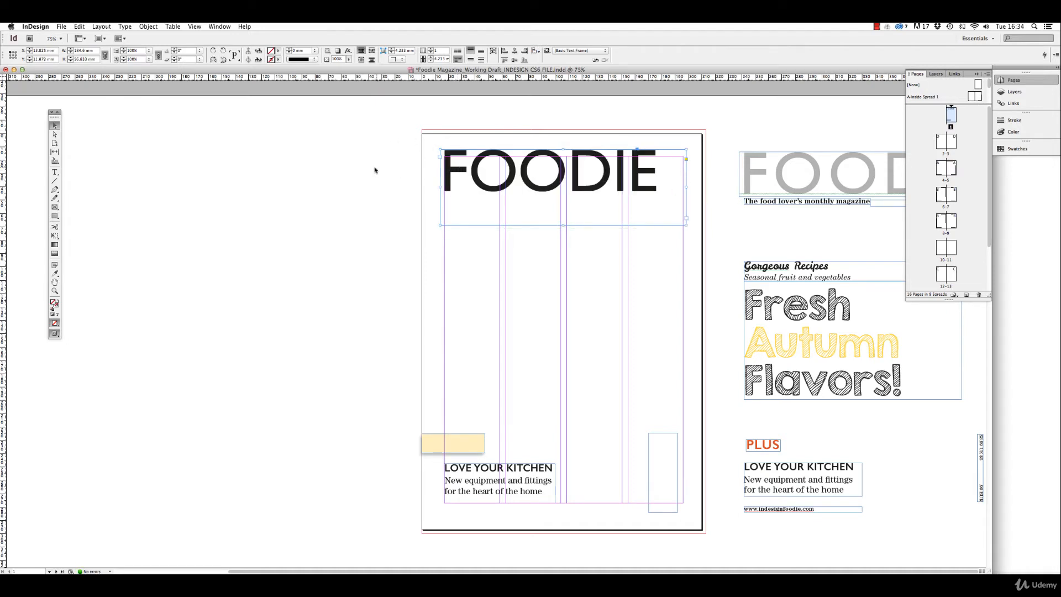
pyautogui.click(54, 172)
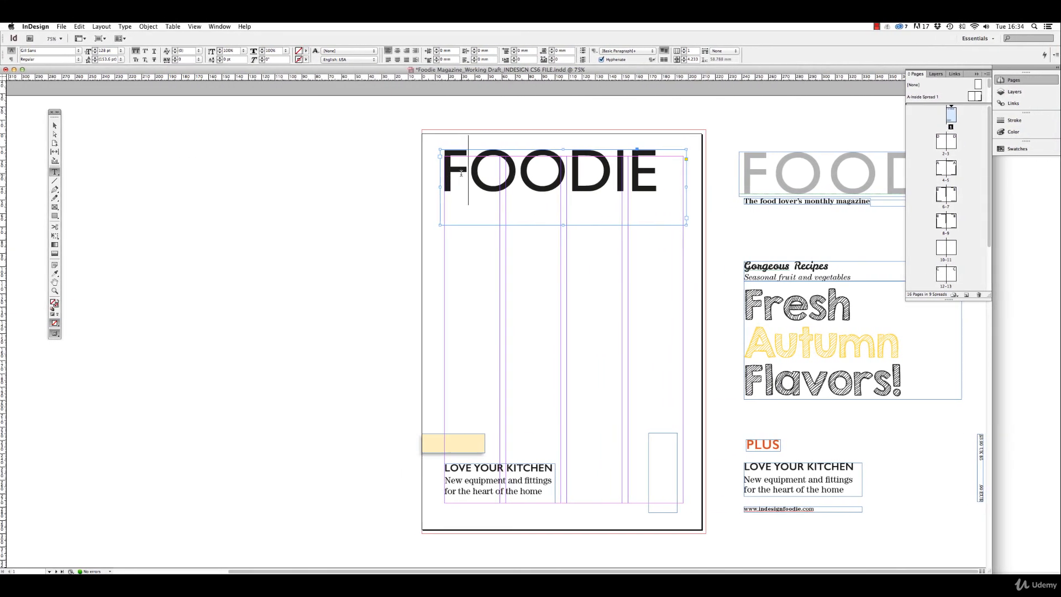
pyautogui.press('super+a')
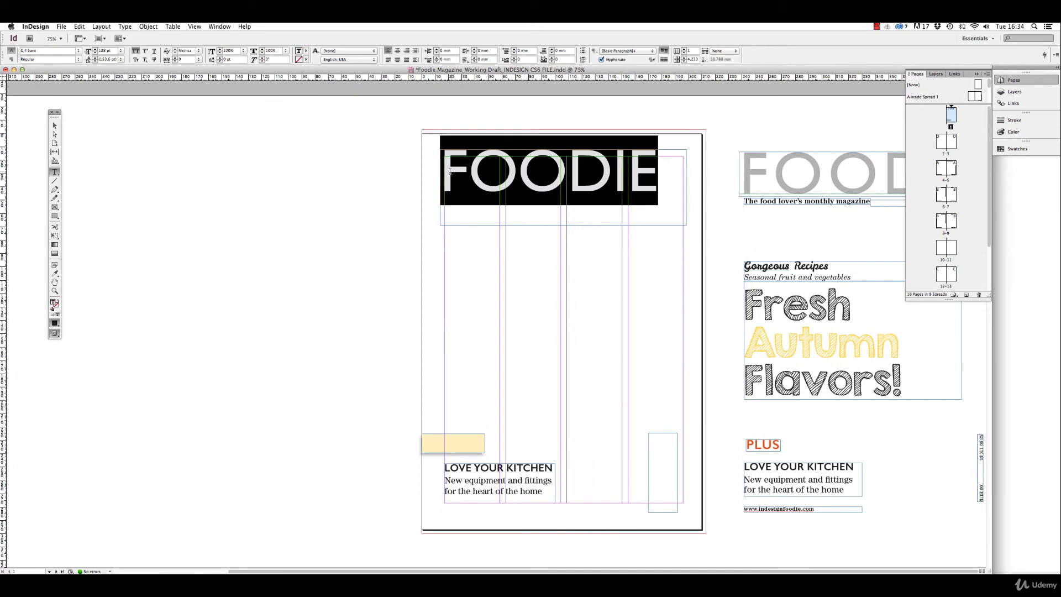
pyautogui.click(199, 60)
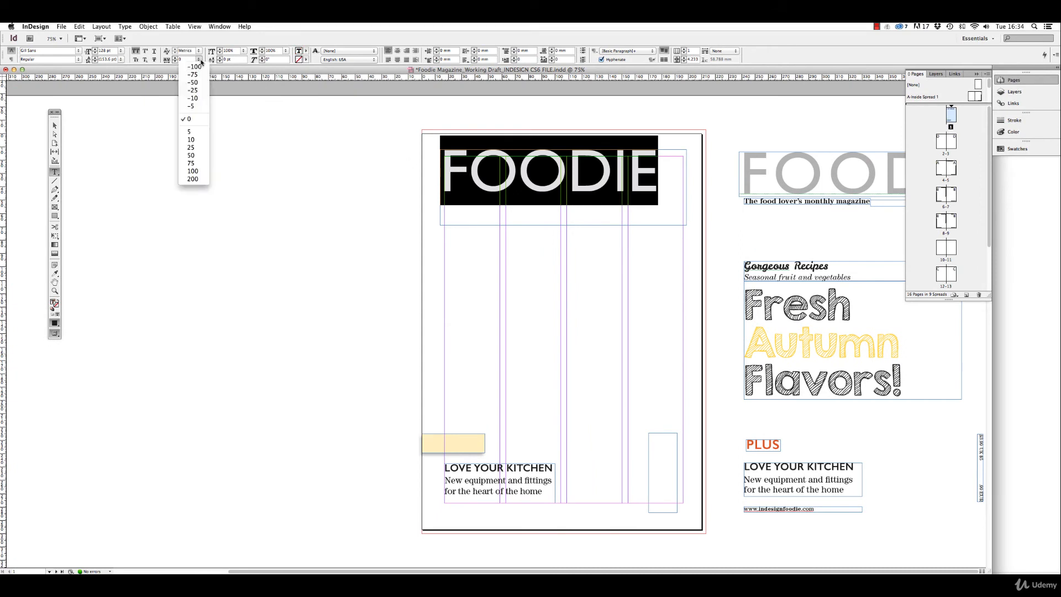
pyautogui.click(192, 178)
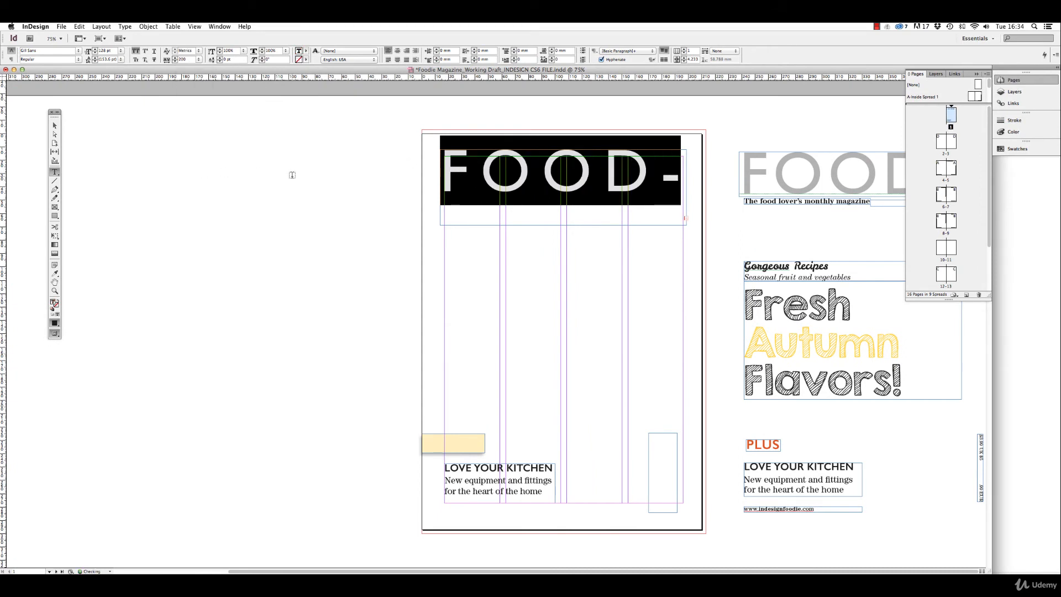
pyautogui.doubleClick(186, 59)
pyautogui.write('00')
pyautogui.press('Return')
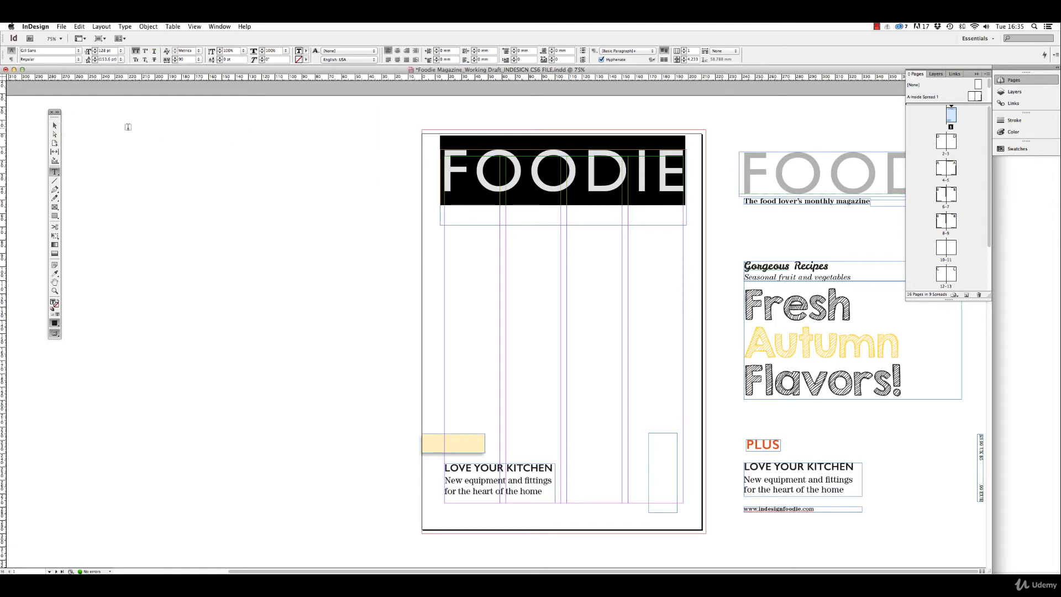
# - Preview the letter-spaced masthead on the cover without guides and frame edges, and return to the normal view
pyautogui.click(55, 125)
pyautogui.press('w')
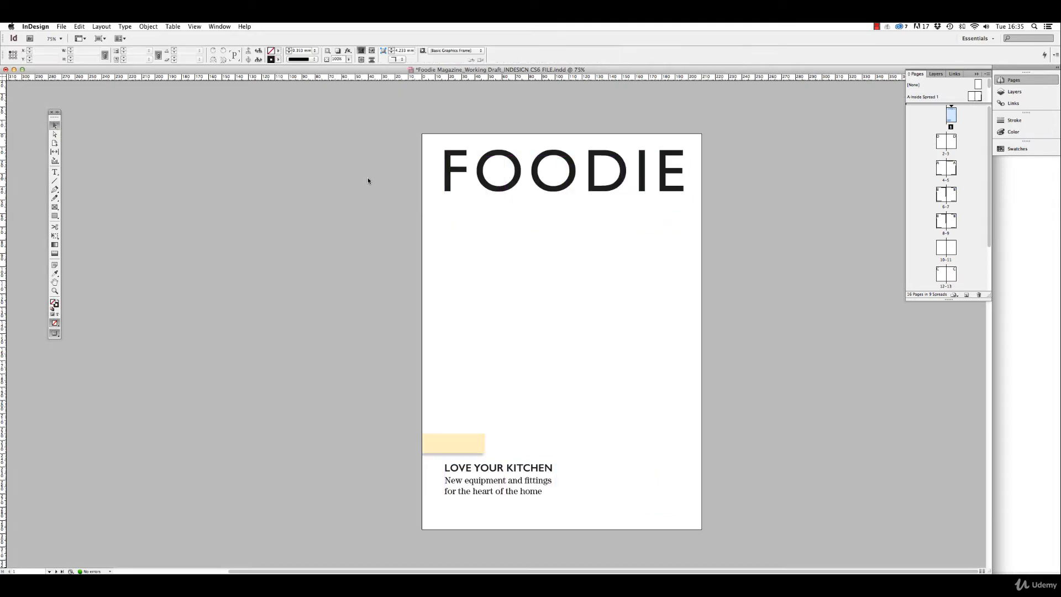
pyautogui.press('w')
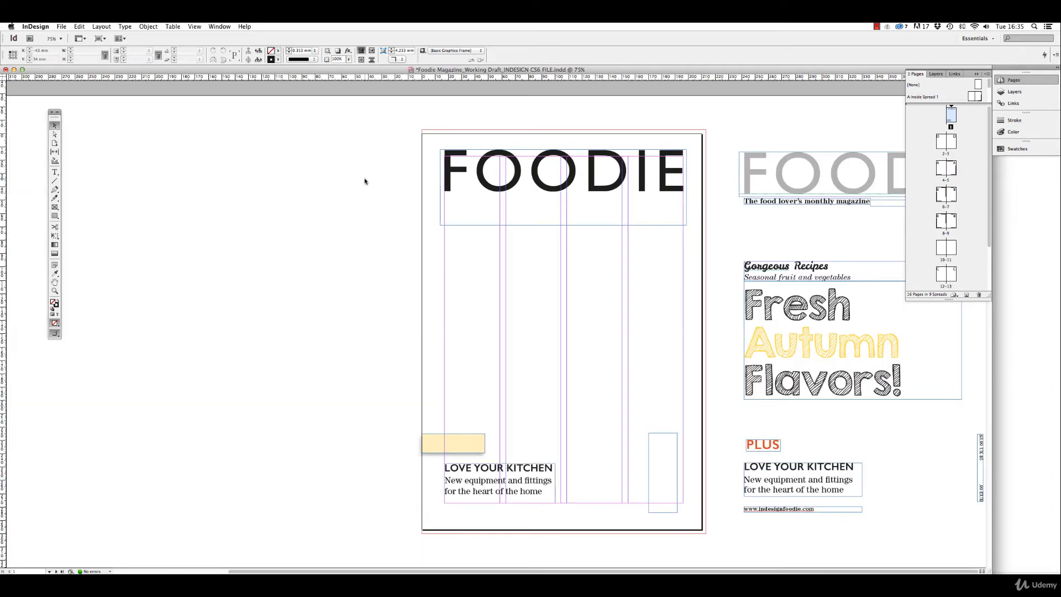
# - Try a kerning of 25 between the F and the first O of "FOODIE" and undo it
pyautogui.doubleClick(452, 170)
pyautogui.moveTo(452, 170); pyautogui.dragTo(687, 173)
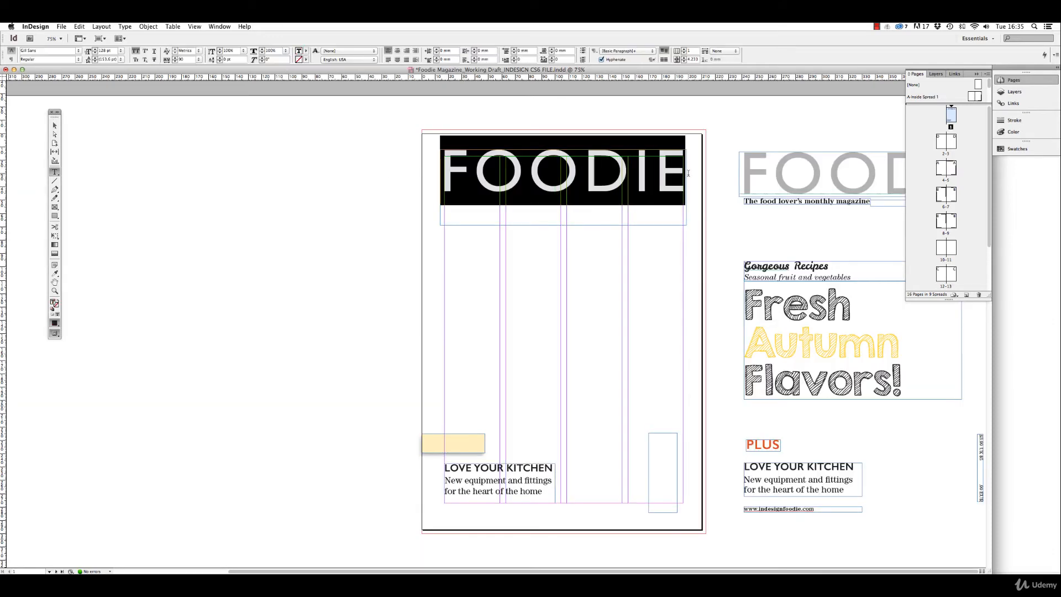
pyautogui.click(586, 181)
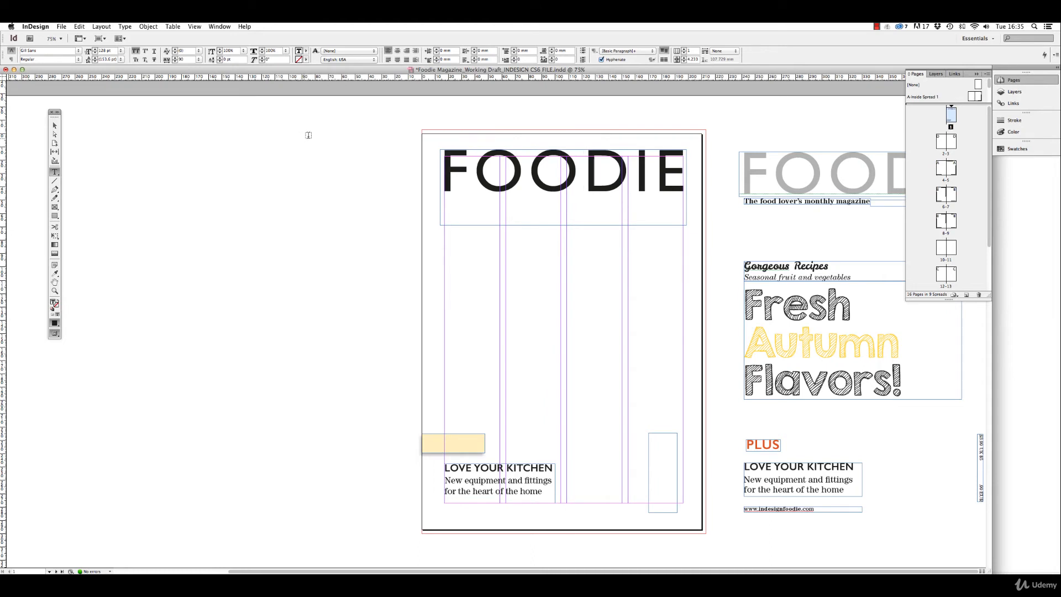
pyautogui.click(471, 162)
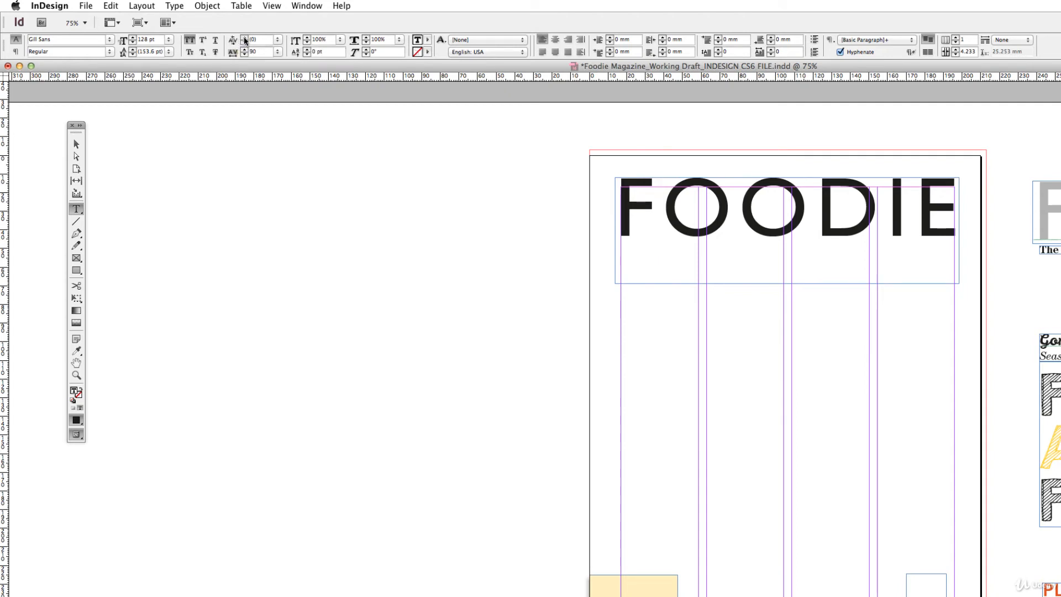
pyautogui.click(278, 40)
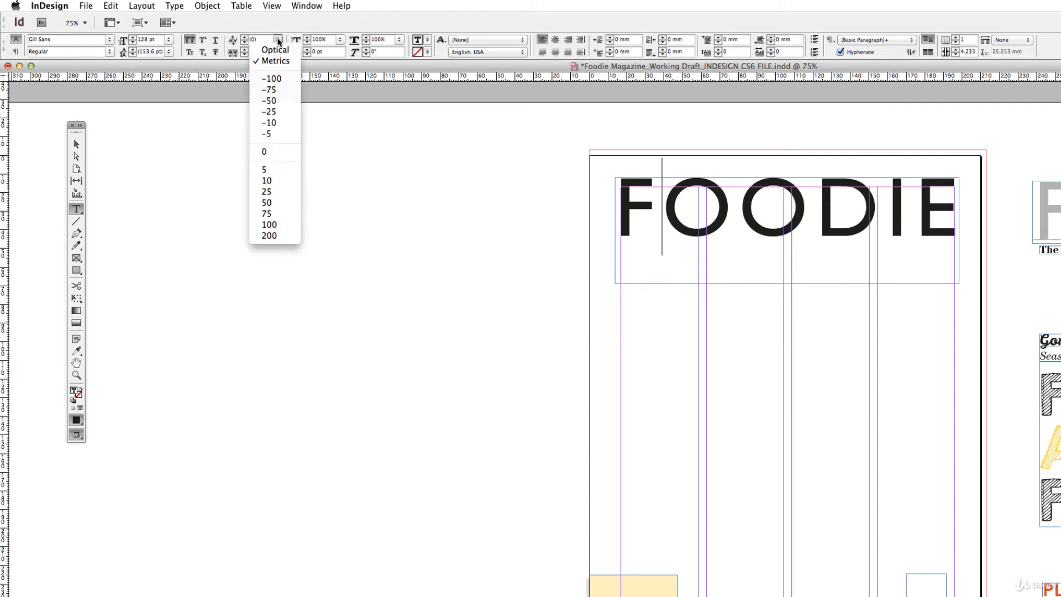
pyautogui.click(280, 192)
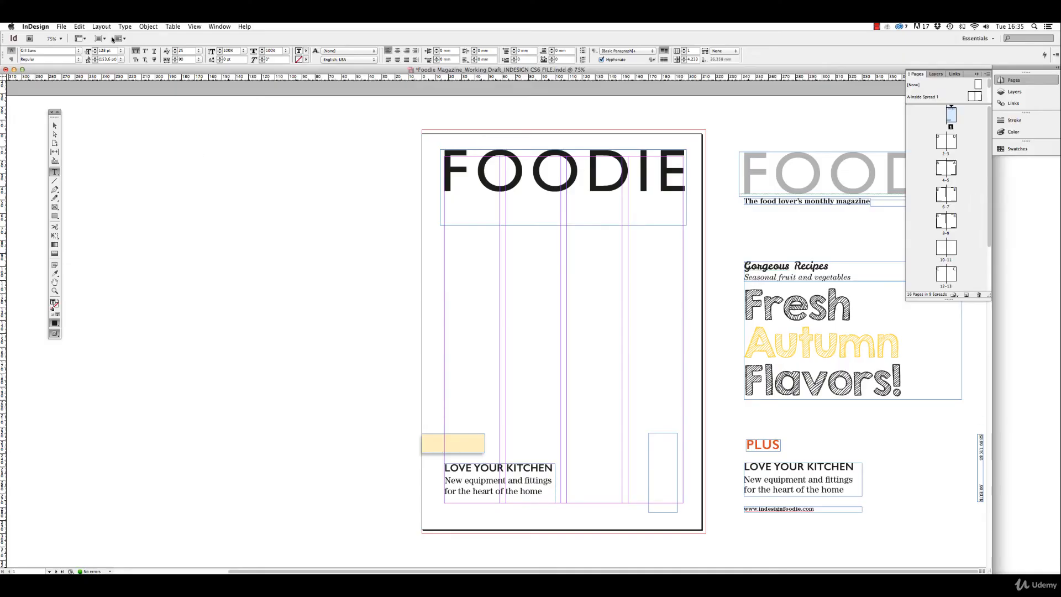
pyautogui.click(84, 27)
pyautogui.click(111, 36)
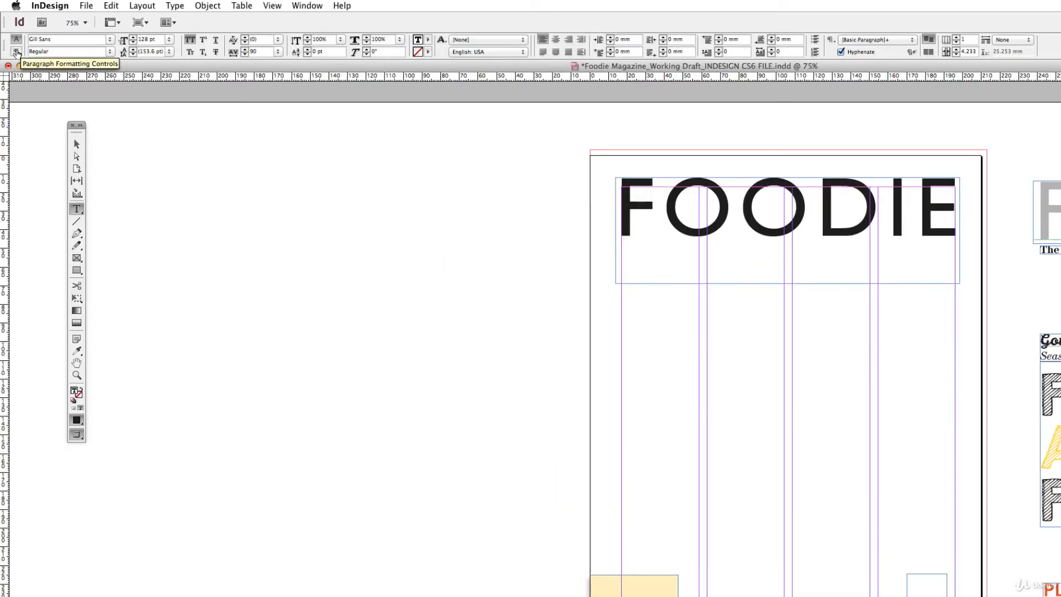
# - Show the paragraph formatting controls, try justifying all lines of the "Love your kitchen" text, and set it back to left alignment
pyautogui.click(16, 52)
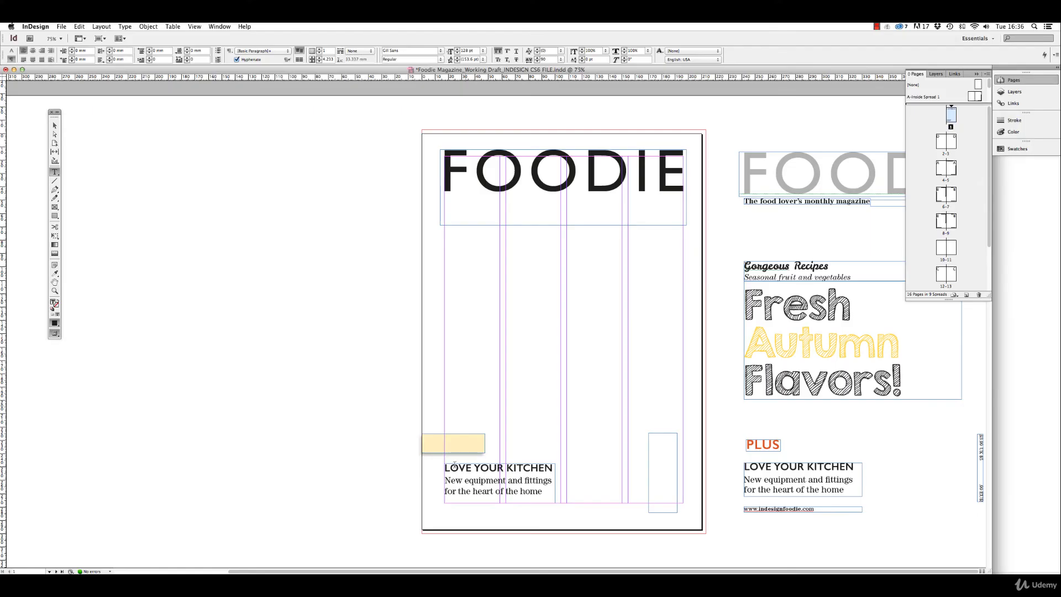
pyautogui.moveTo(619, 596); pyautogui.dragTo(777, 596)
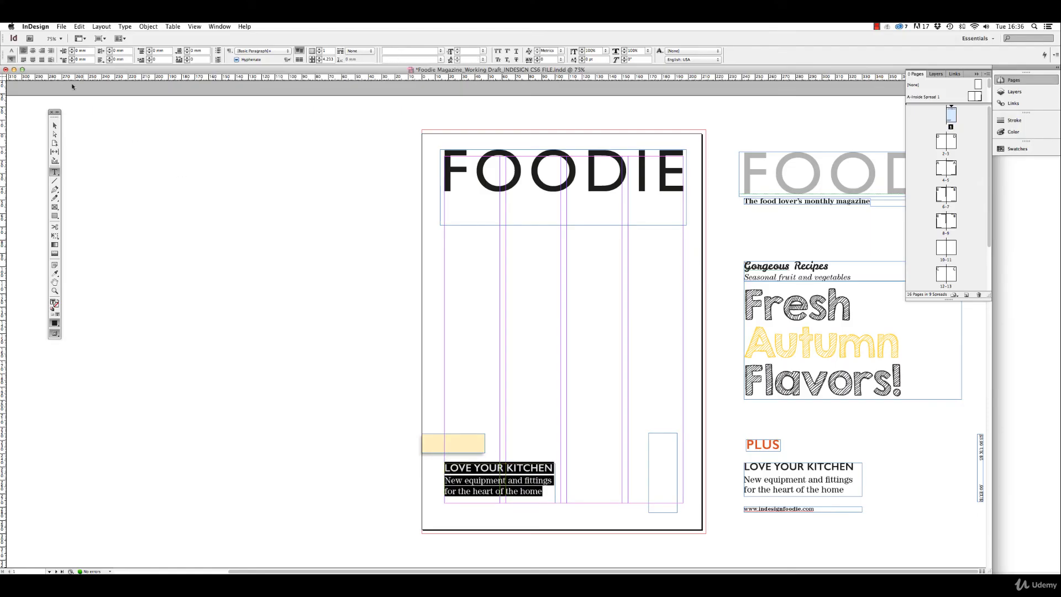
pyautogui.click(42, 62)
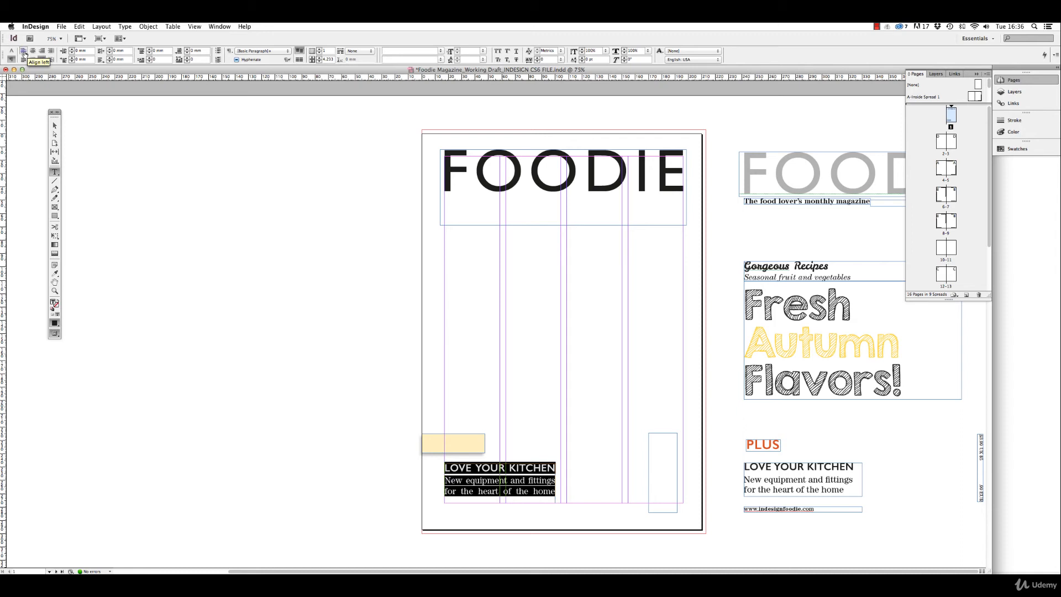
pyautogui.click(24, 53)
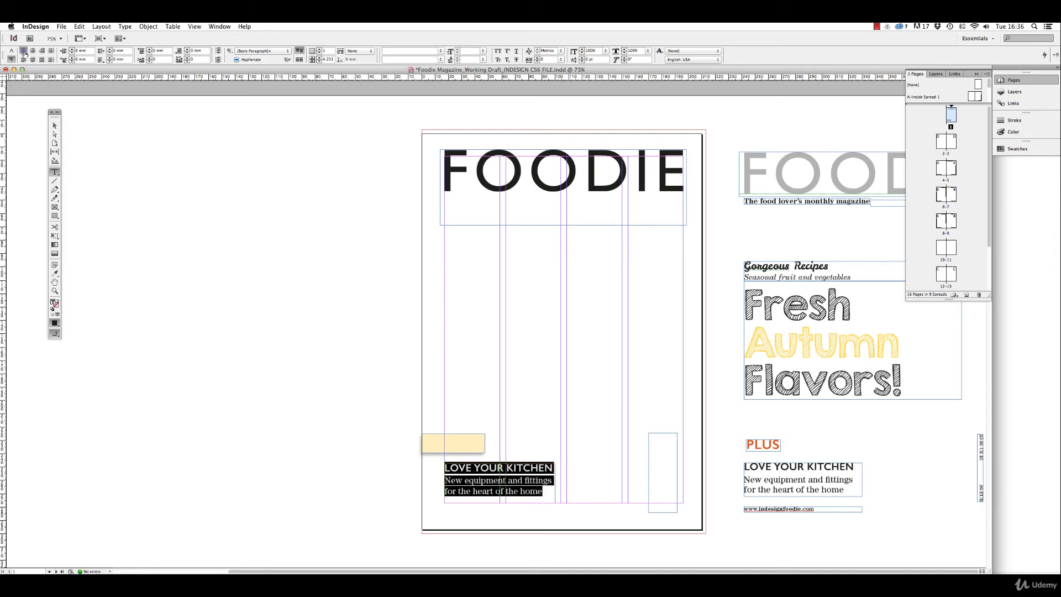
# - Centre-align the "FOODIE" masthead text within its frame
pyautogui.click(440, 171)
pyautogui.moveTo(440, 171); pyautogui.dragTo(685, 179)
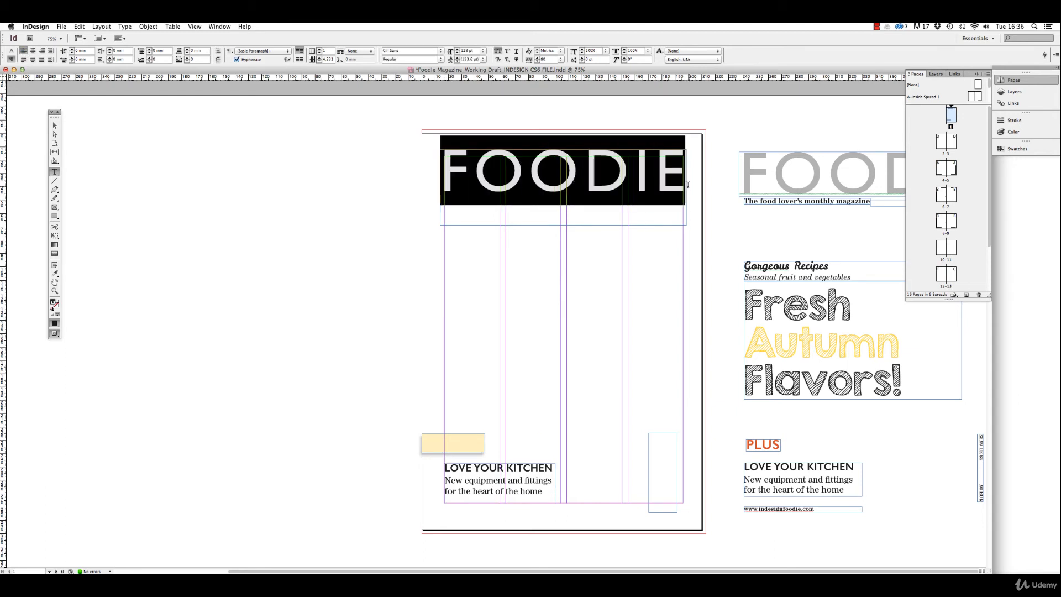
pyautogui.click(32, 53)
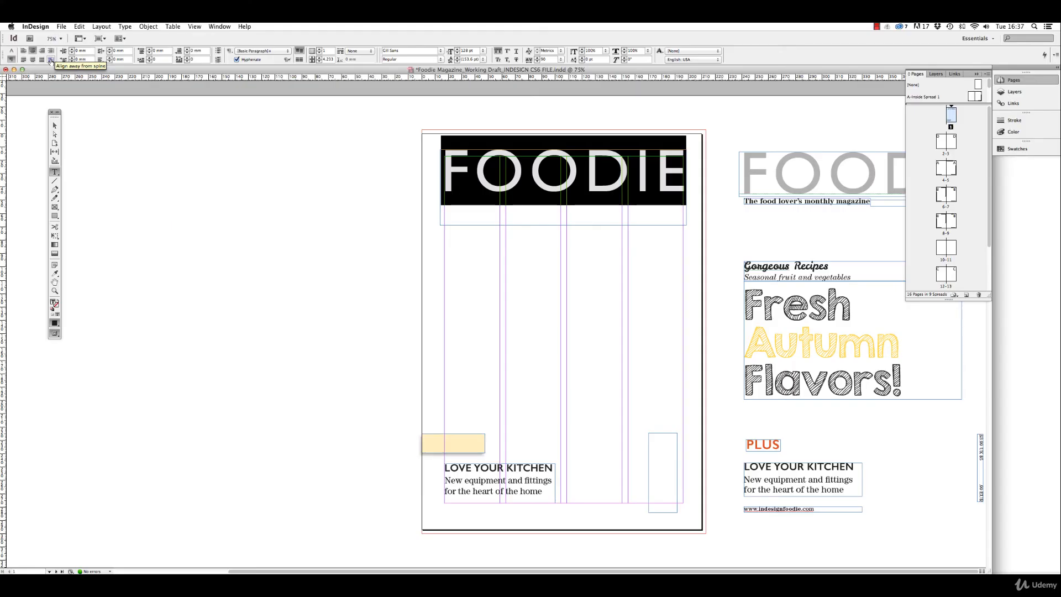
# - Try a drop cap two lines deep and three characters wide on the "New equipment and fittings" paragraph and remove it
pyautogui.click(549, 482)
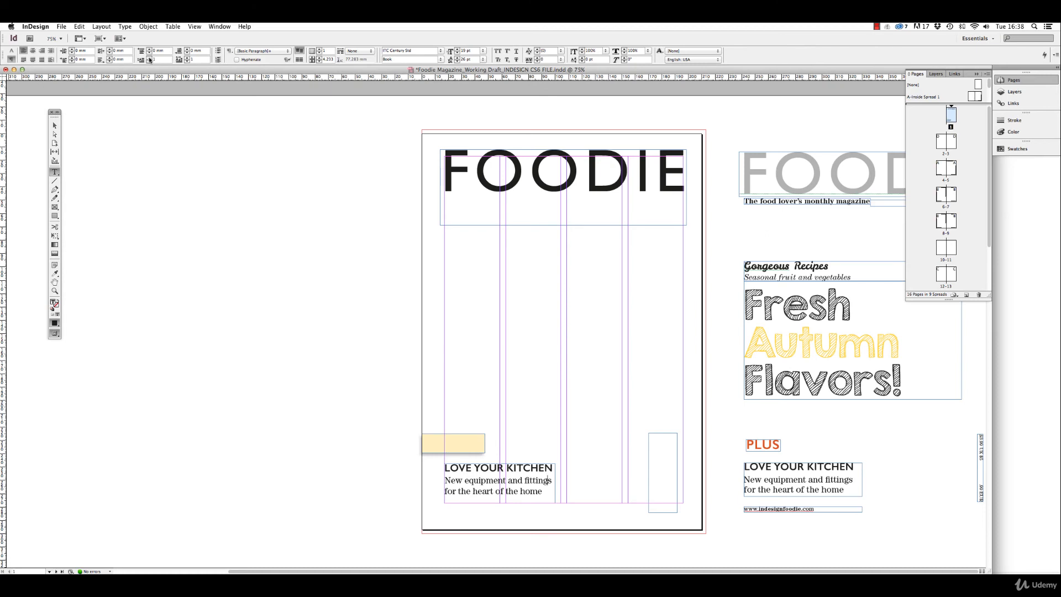
pyautogui.click(148, 58)
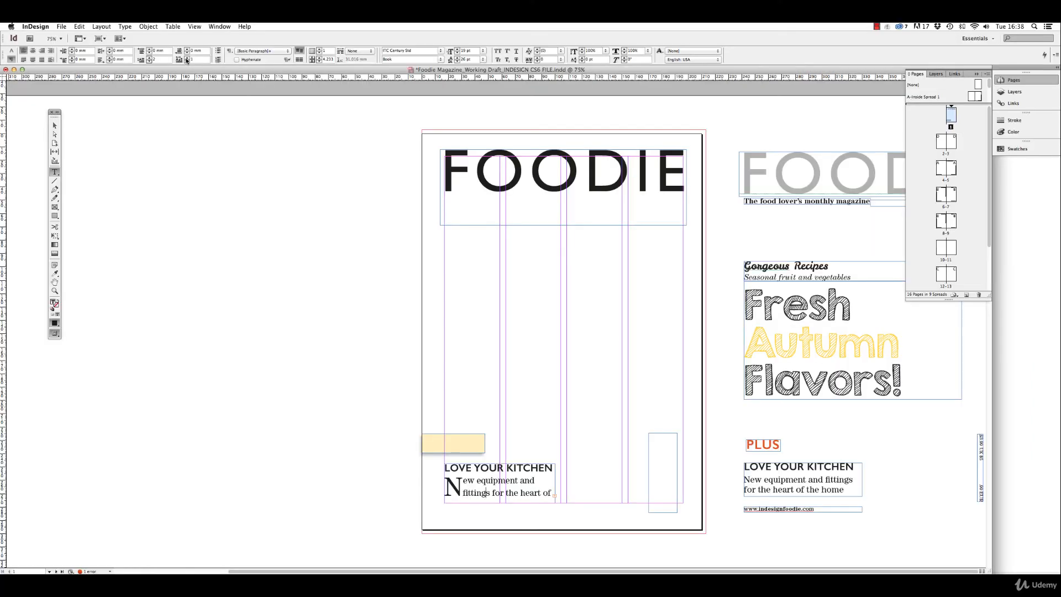
pyautogui.click(263, 50)
pyautogui.click(187, 58)
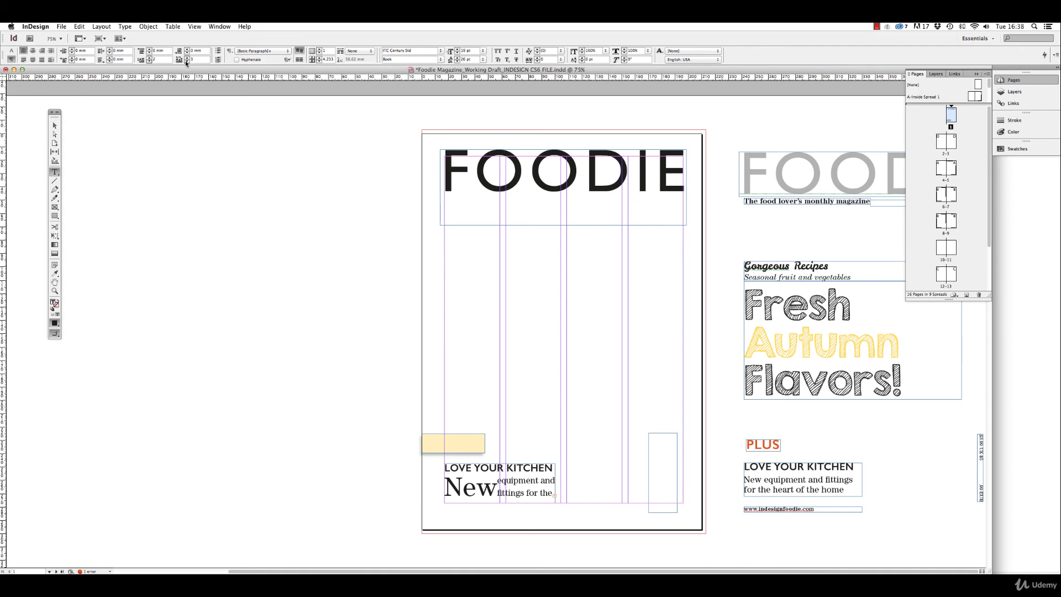
pyautogui.click(186, 62)
pyautogui.click(186, 62)
pyautogui.click(186, 62)
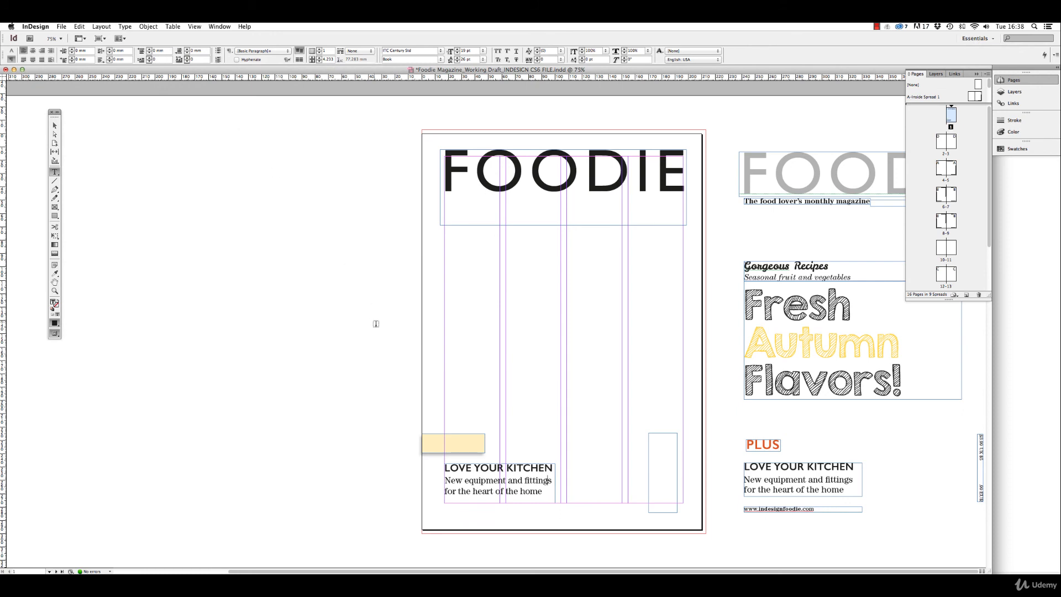
# - Leave text editing, deselect the kitchen text frame, and preview the cover without guides and frame edges
pyautogui.click(56, 126)
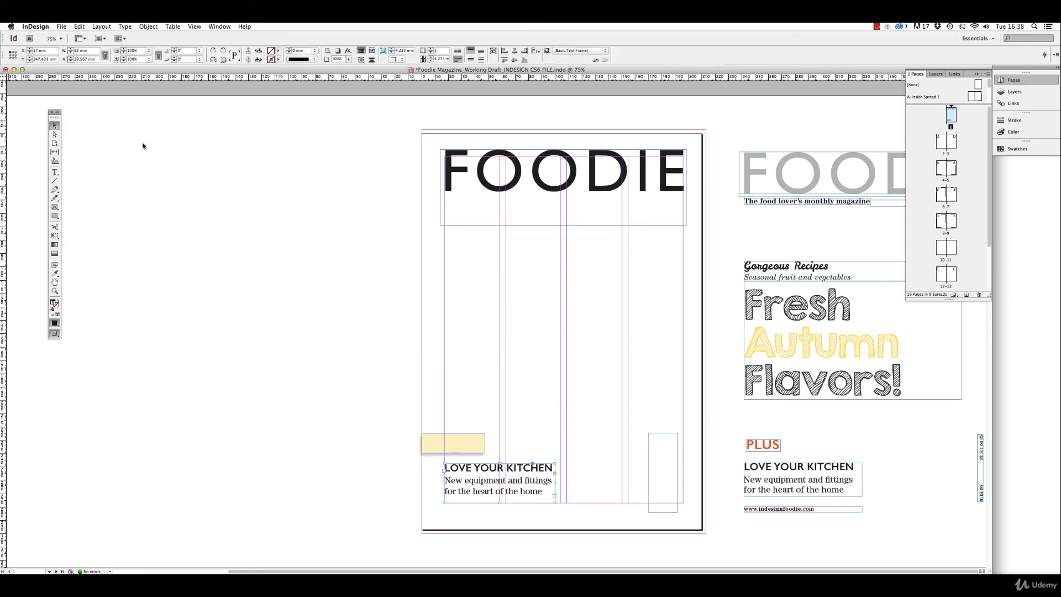
pyautogui.press('w')
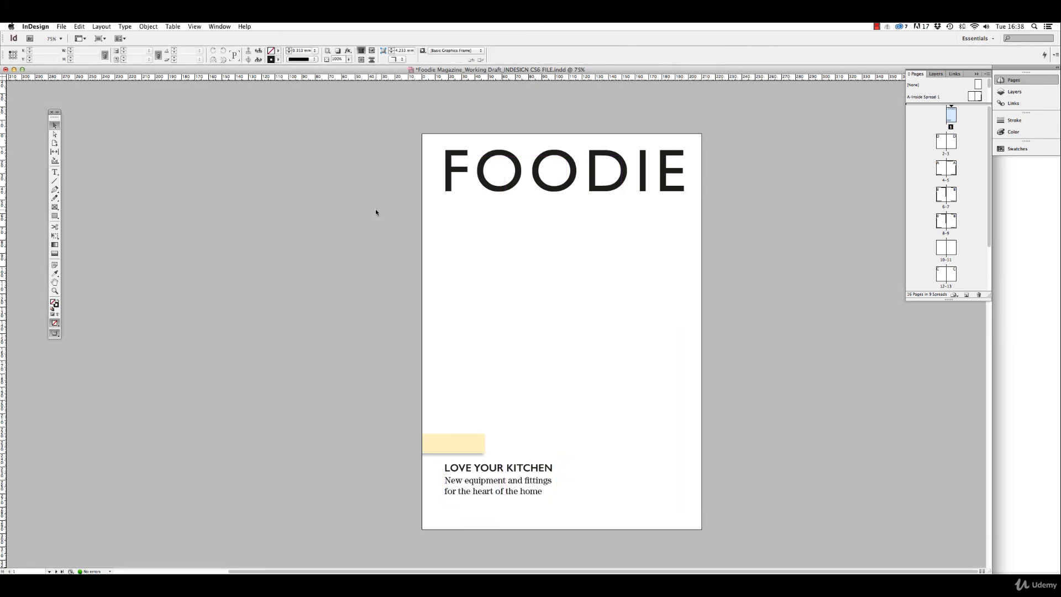